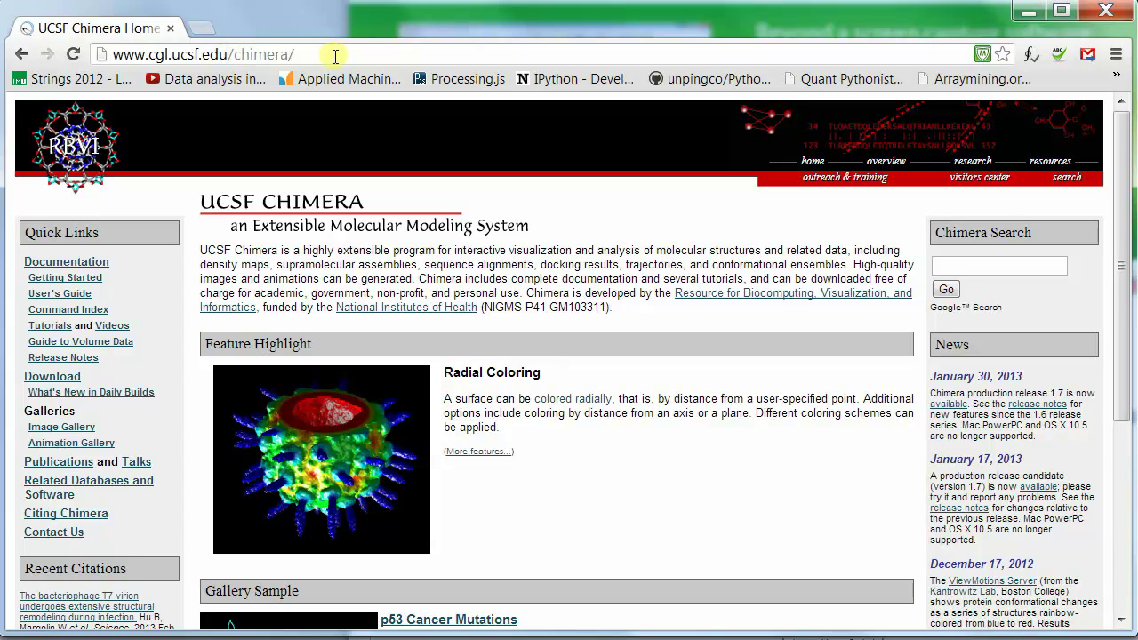
- Pick chimera-1.7-win64.exe on the Chimera download page and accept the licence to download it
{"action": "left_click", "coordinate": [64, 382]}
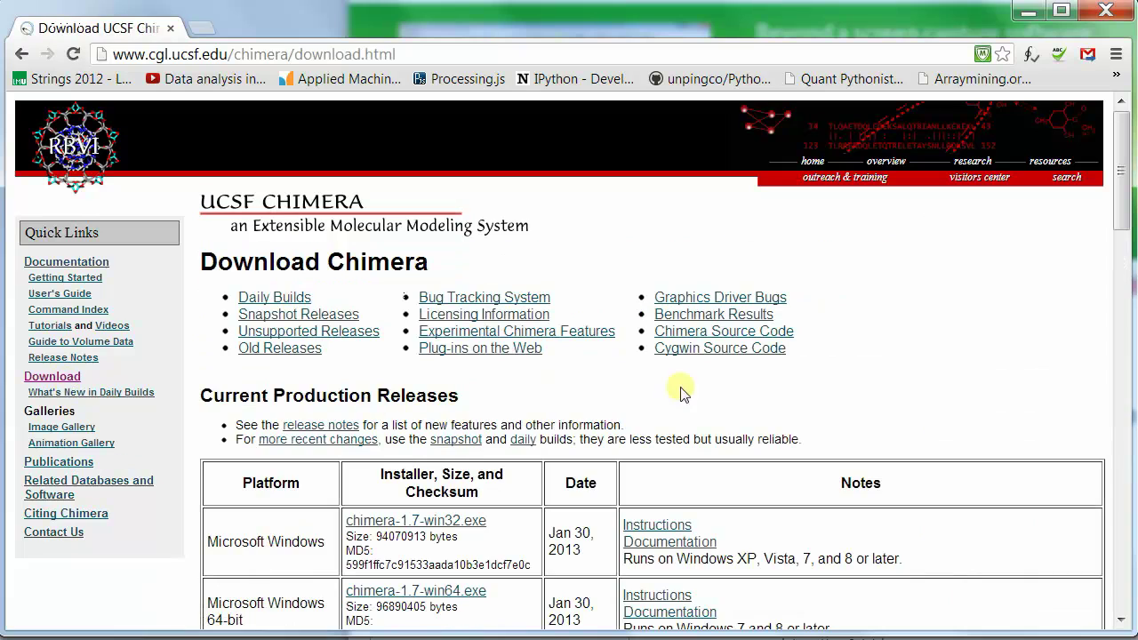
{"action": "scroll", "coordinate": [987, 354], "scroll_direction": "down", "scroll_amount": 1}
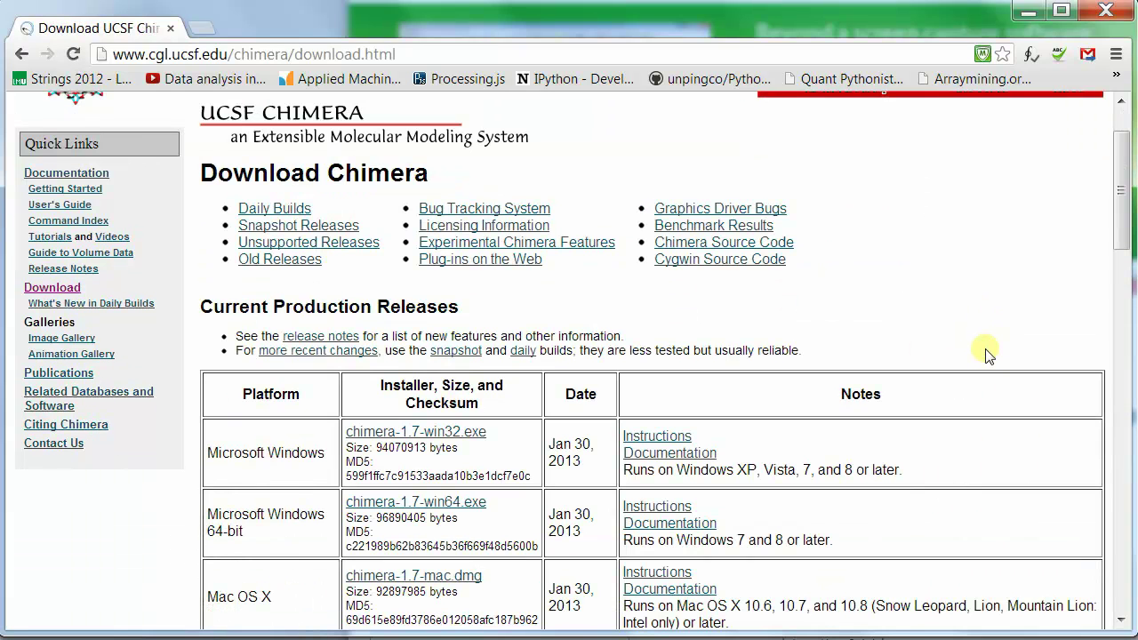
{"action": "scroll", "coordinate": [987, 354], "scroll_direction": "down", "scroll_amount": 1}
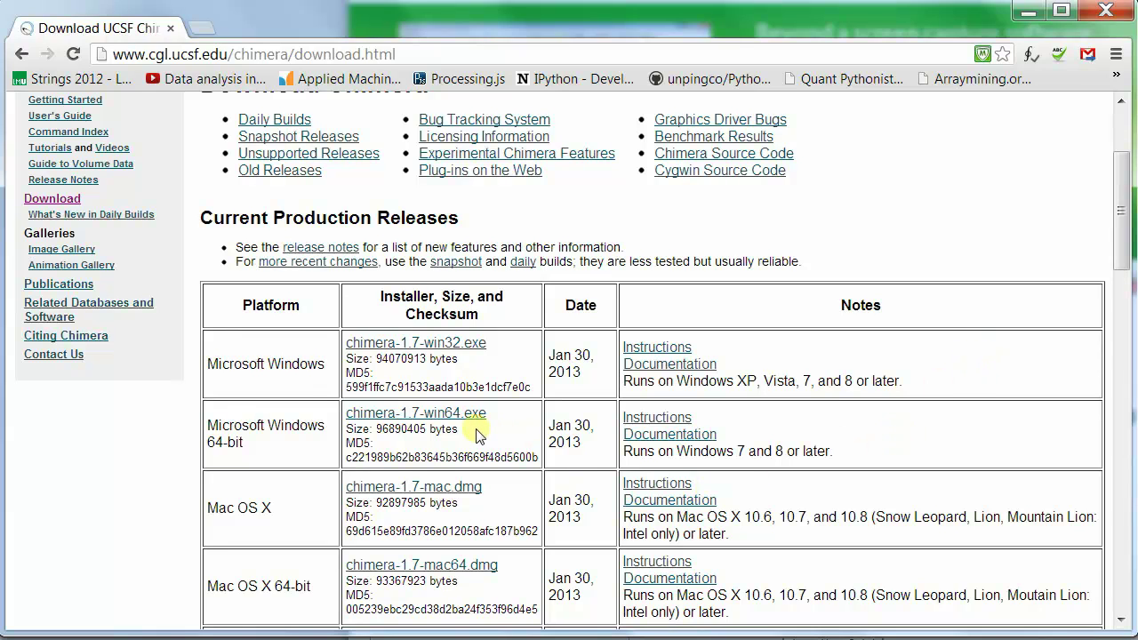
{"action": "left_click", "coordinate": [417, 415]}
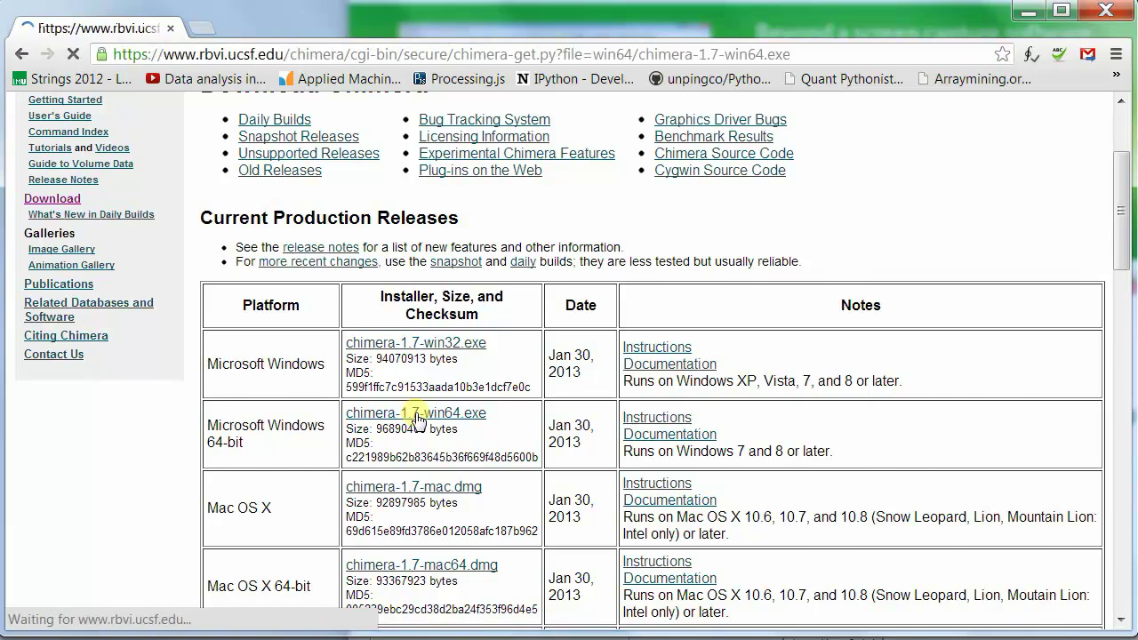
{"action": "scroll", "coordinate": [738, 328], "scroll_direction": "down", "scroll_amount": 2}
{"action": "scroll", "coordinate": [742, 327], "scroll_direction": "down", "scroll_amount": 3}
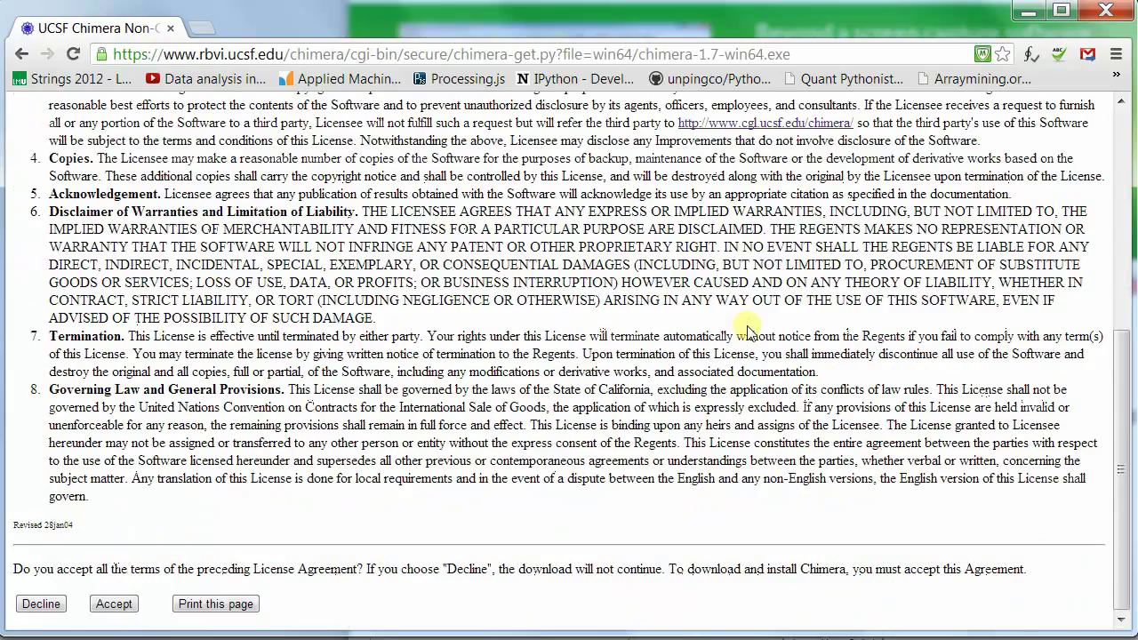
{"action": "left_click", "coordinate": [114, 605]}
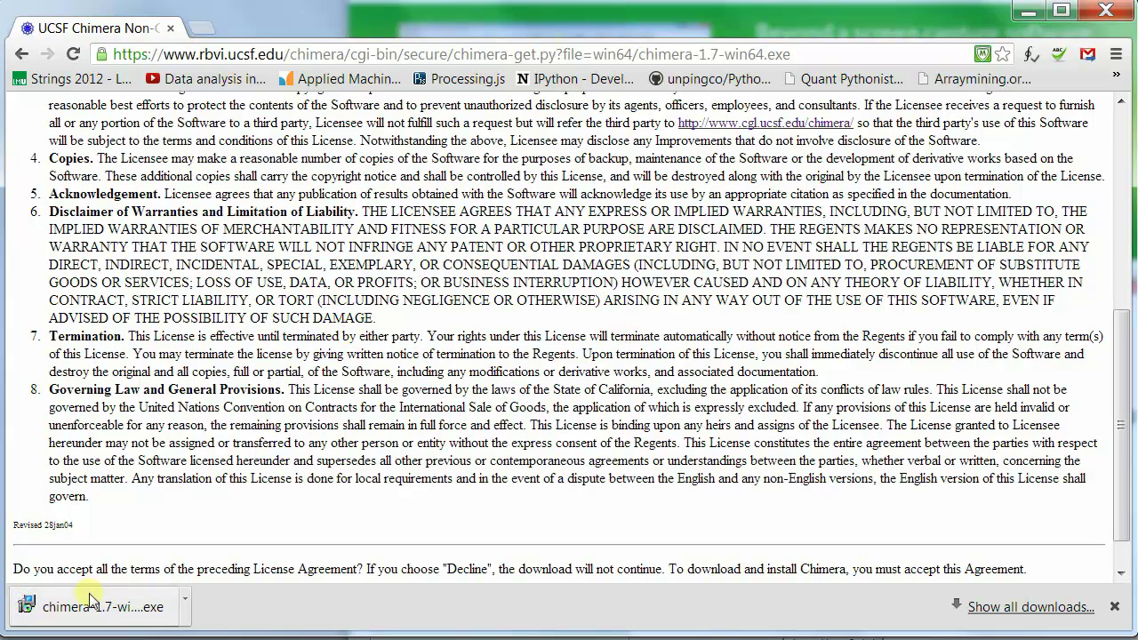
- Launch the downloaded chimera-1.7-win64.exe and allow it past the security warning
{"action": "left_click", "coordinate": [116, 614]}
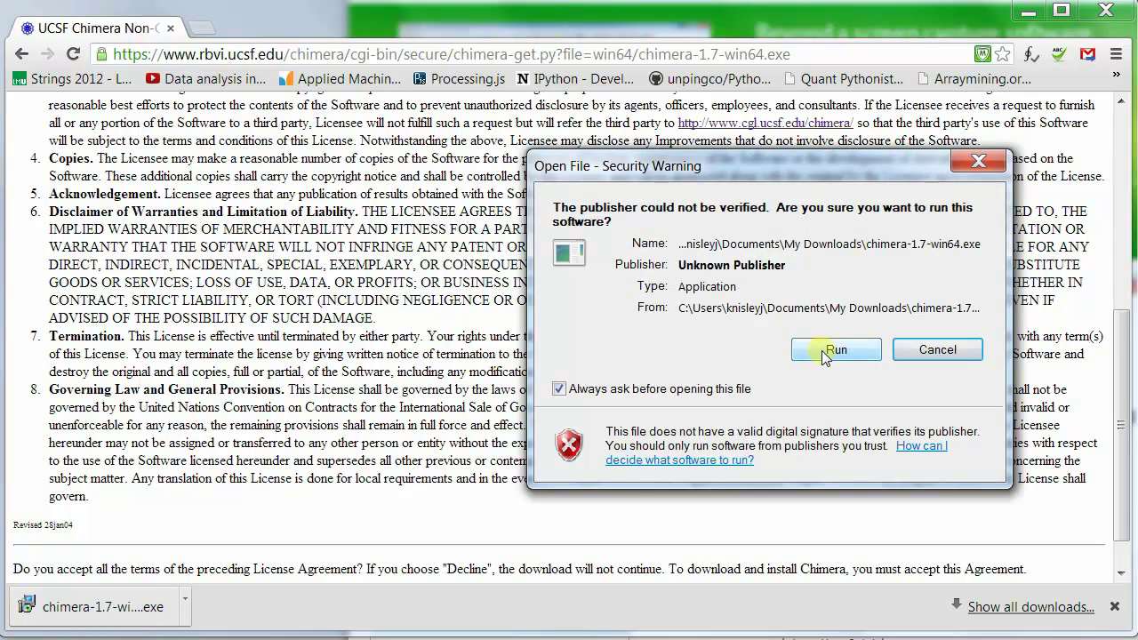
{"action": "left_click", "coordinate": [834, 350]}
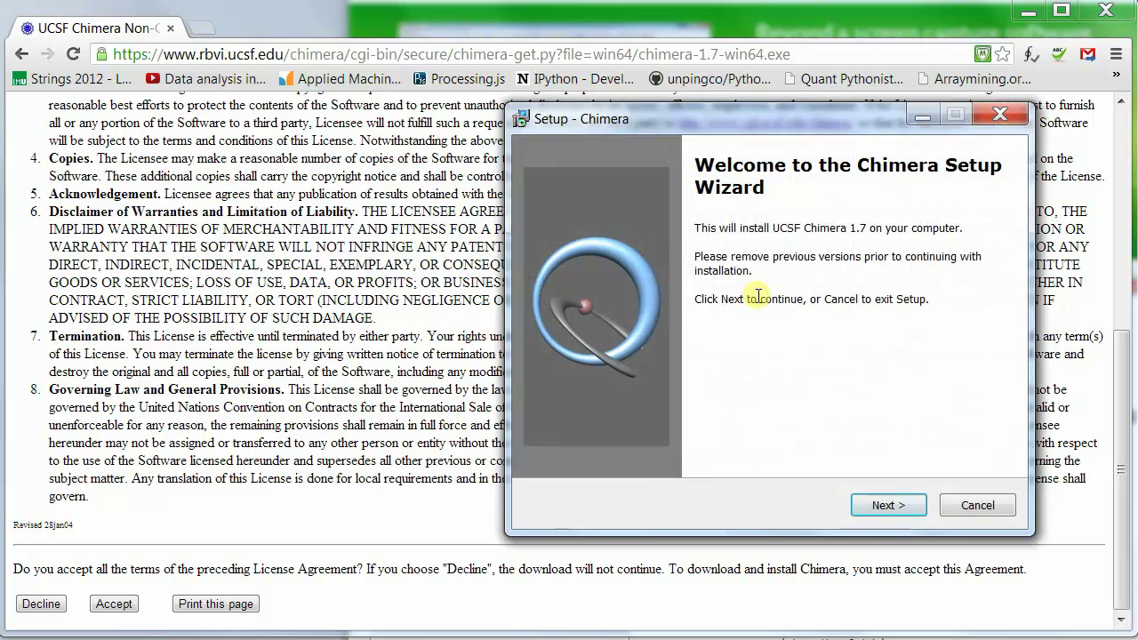
- Accept the licence and install Chimera 1.7 to C:\Program Files\Chimera 1.7 with default shortcuts and desktop icon
{"action": "left_click", "coordinate": [886, 507]}
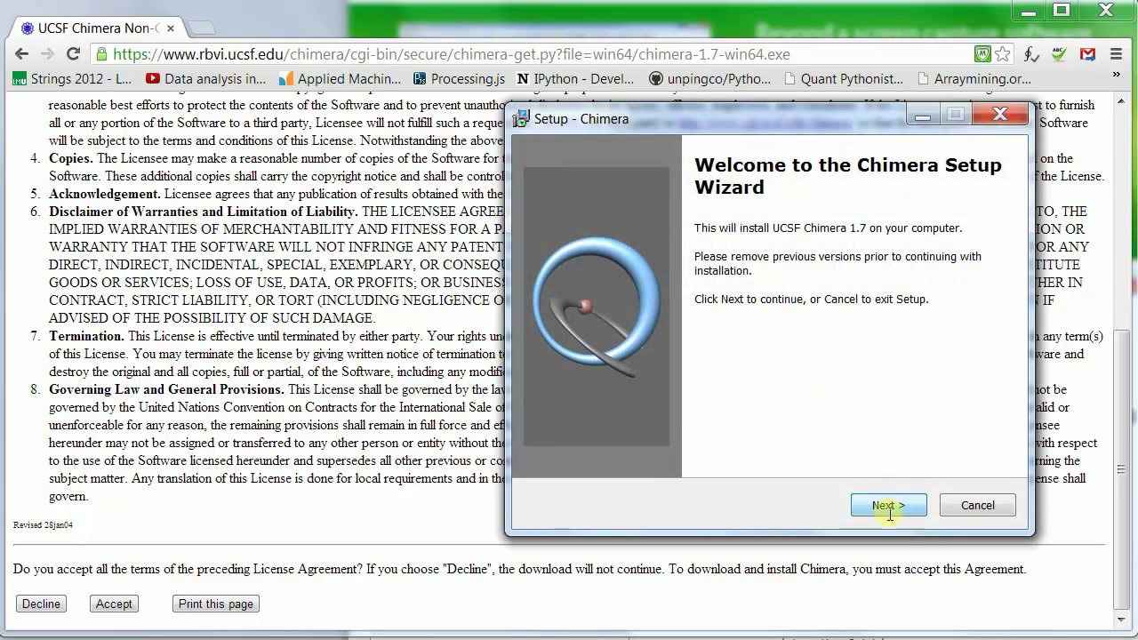
{"action": "left_click", "coordinate": [609, 438]}
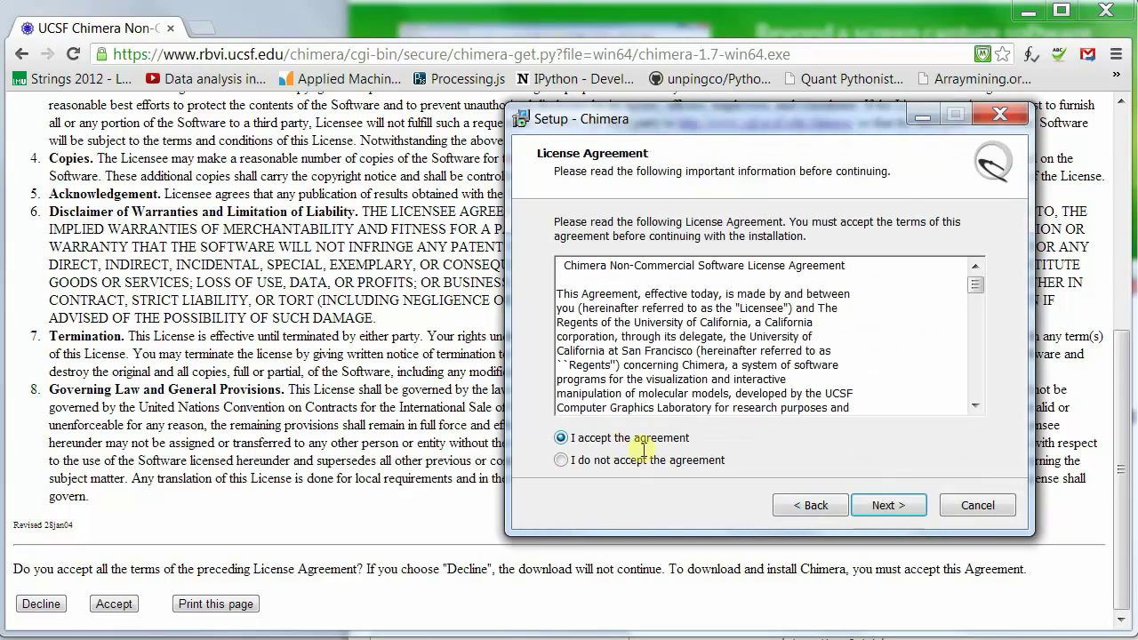
{"action": "left_click", "coordinate": [872, 507]}
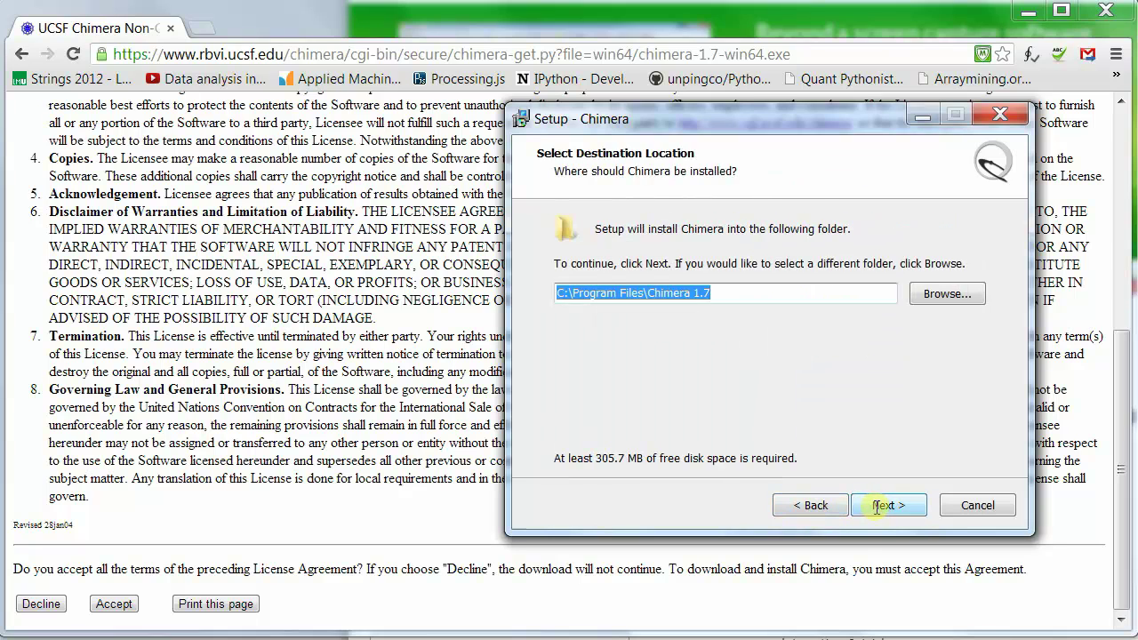
{"action": "left_click", "coordinate": [877, 506]}
{"action": "left_click", "coordinate": [877, 506]}
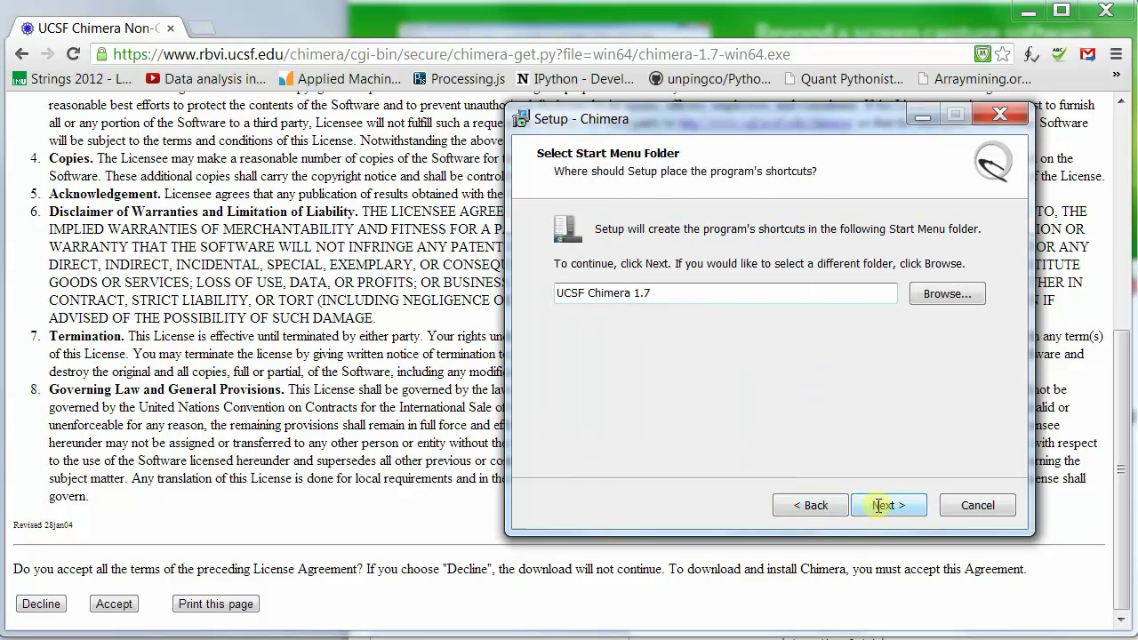
{"action": "left_click", "coordinate": [877, 506]}
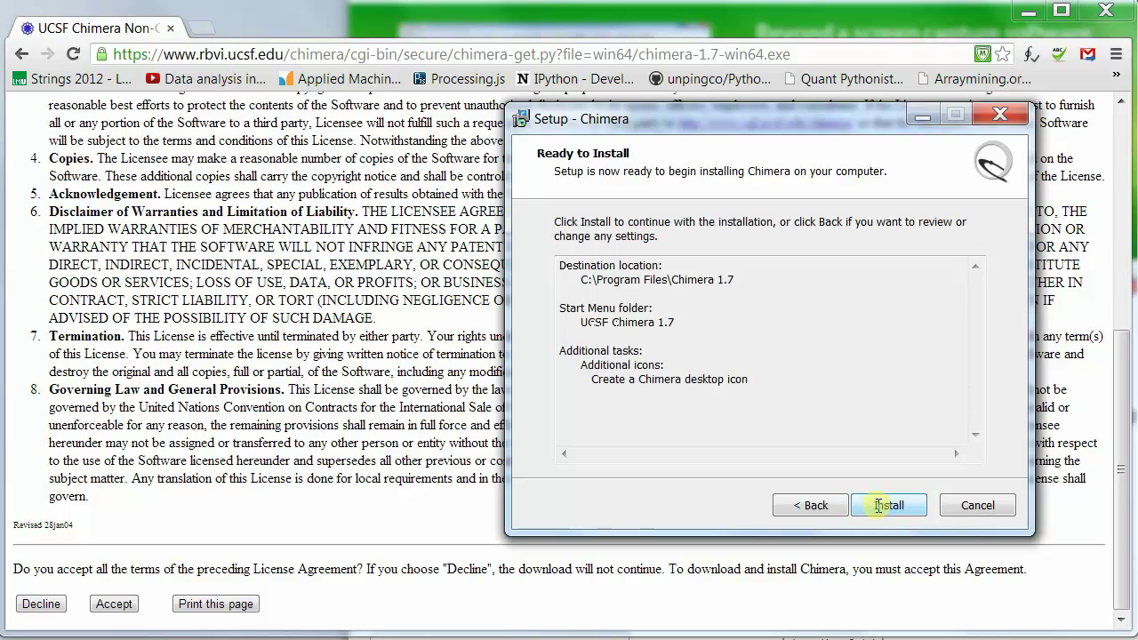
{"action": "left_click", "coordinate": [877, 506]}
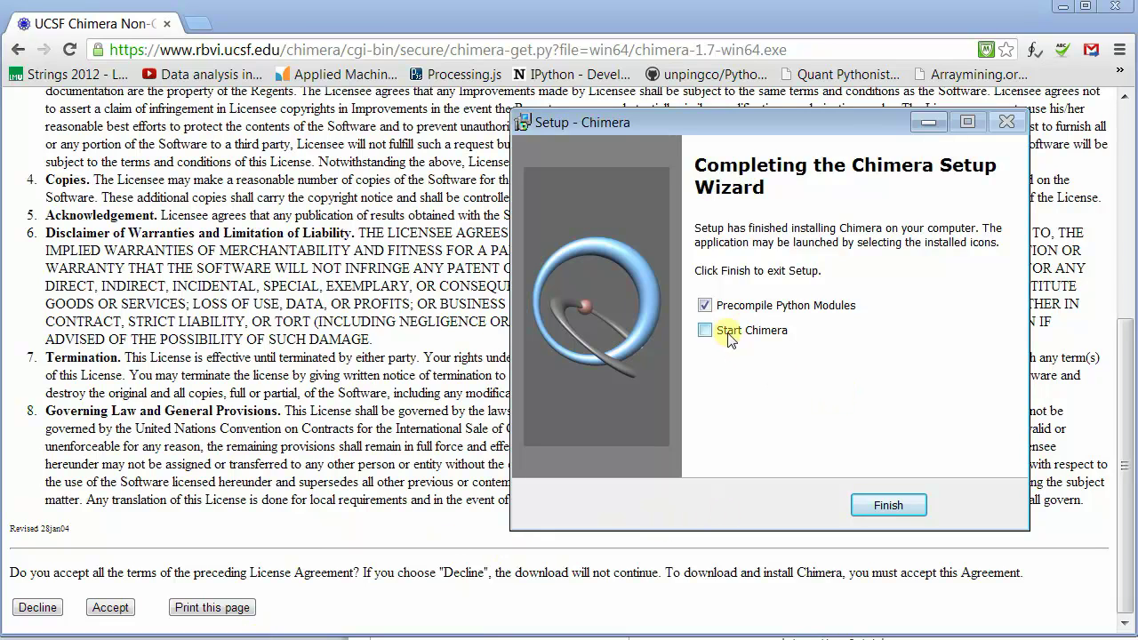
- Finish the Chimera setup wizard and move the Python module-compiling console aside
{"action": "left_click", "coordinate": [889, 505]}
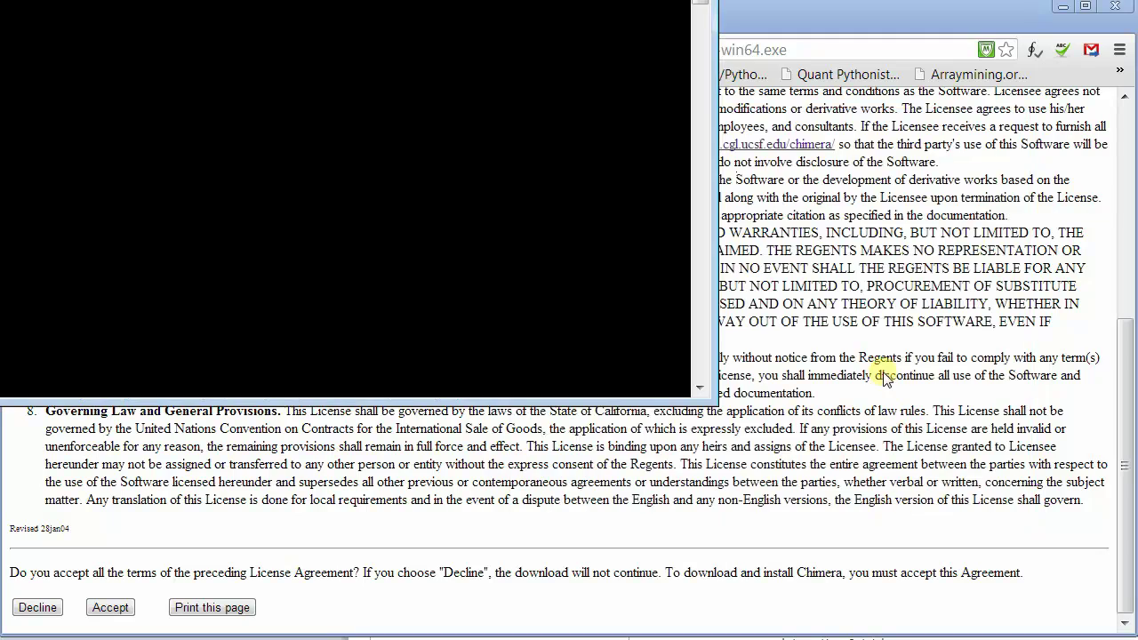
{"action": "left_click_drag", "start_coordinate": [480, 2], "coordinate": [640, 88]}
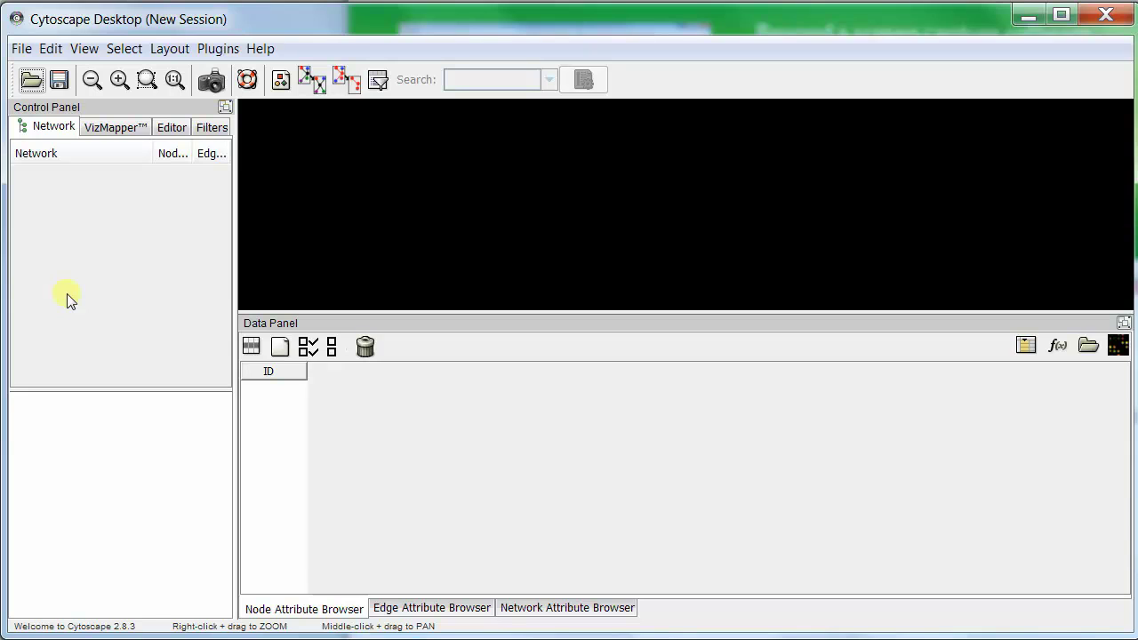
- Install RINalyzer.jar from the Google Drive folder using Plugins > Install Plugin from File
{"action": "left_click", "coordinate": [219, 50]}
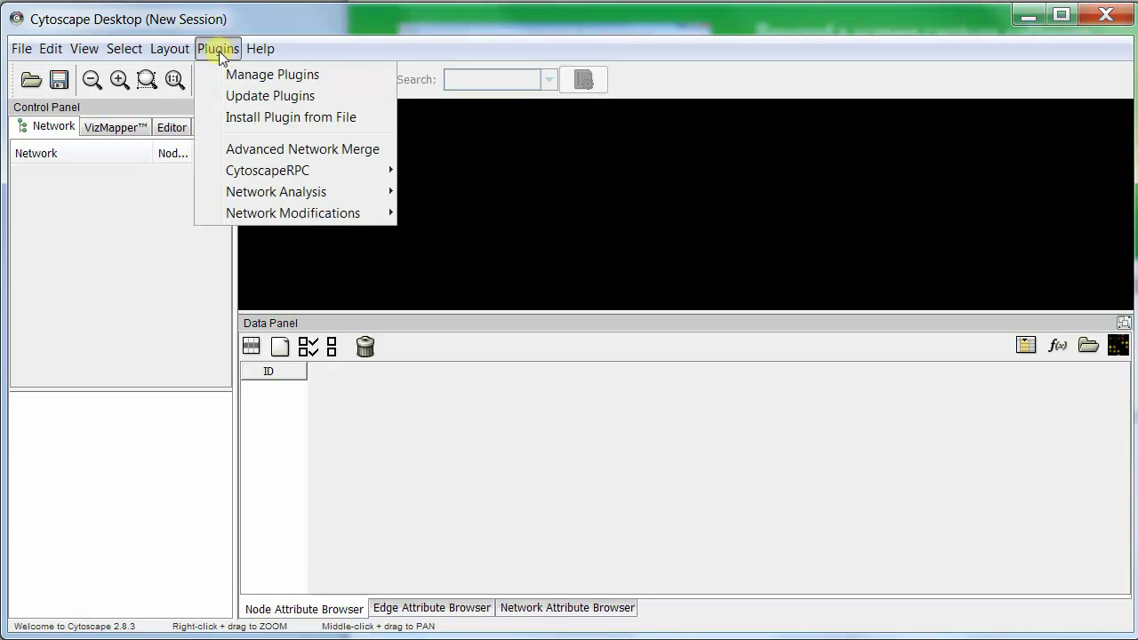
{"action": "left_click", "coordinate": [313, 119]}
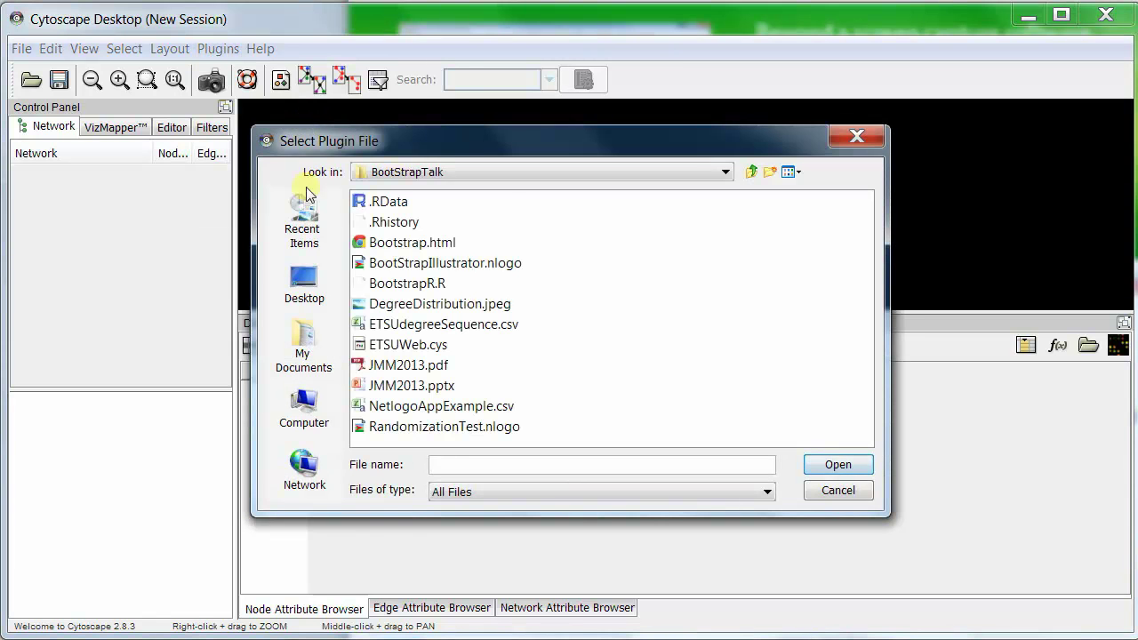
{"action": "left_click", "coordinate": [311, 343]}
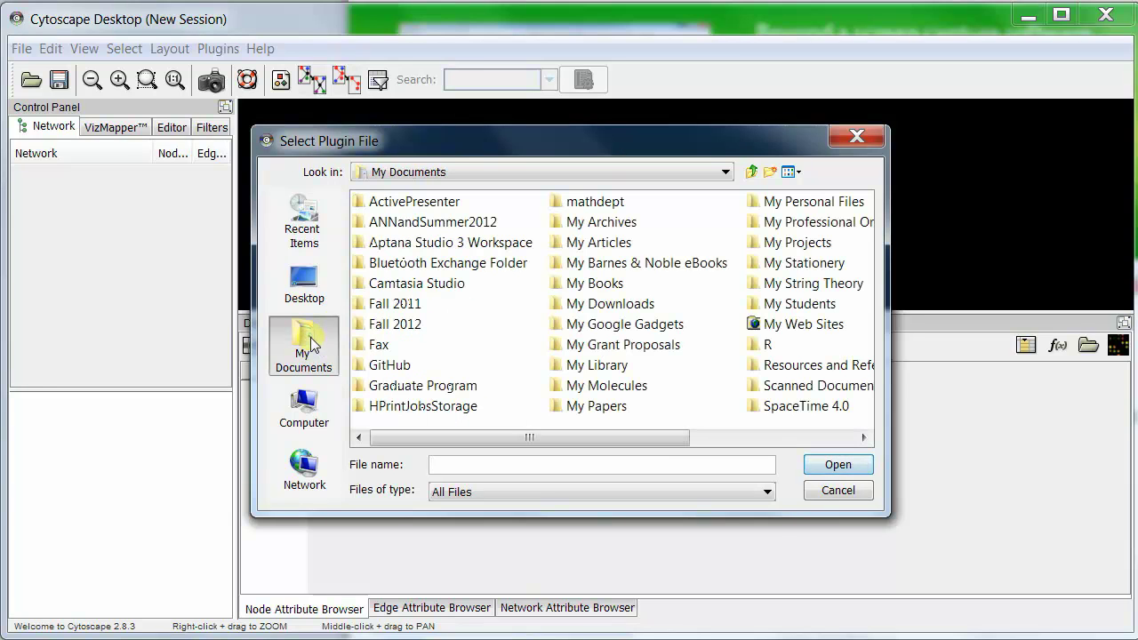
{"action": "key", "text": "BackSpace"}
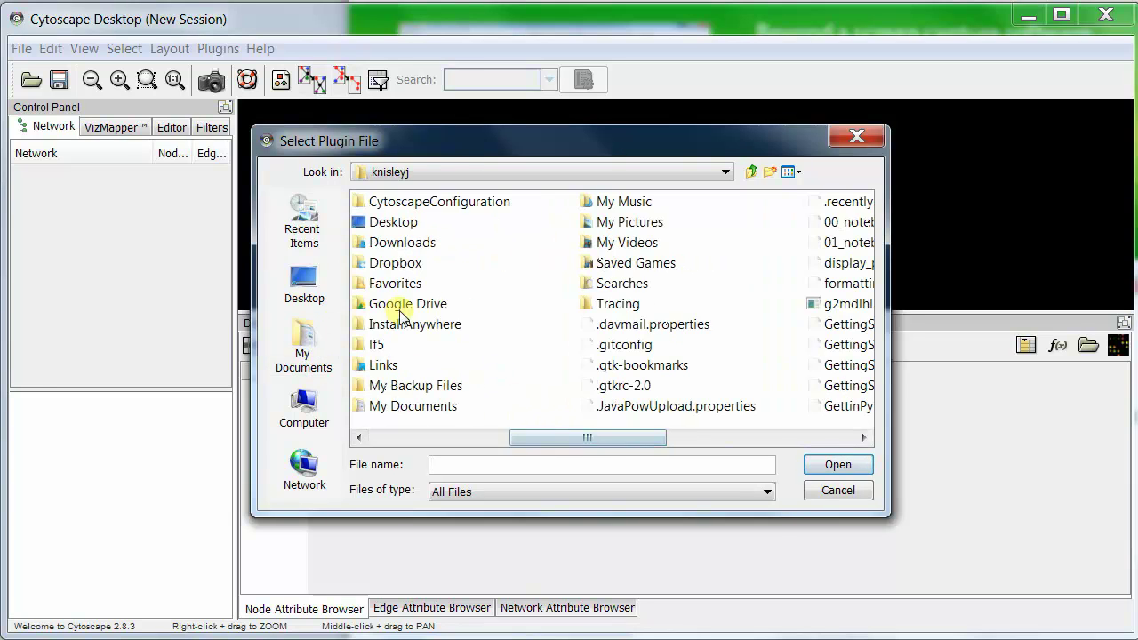
{"action": "double_click", "coordinate": [378, 303]}
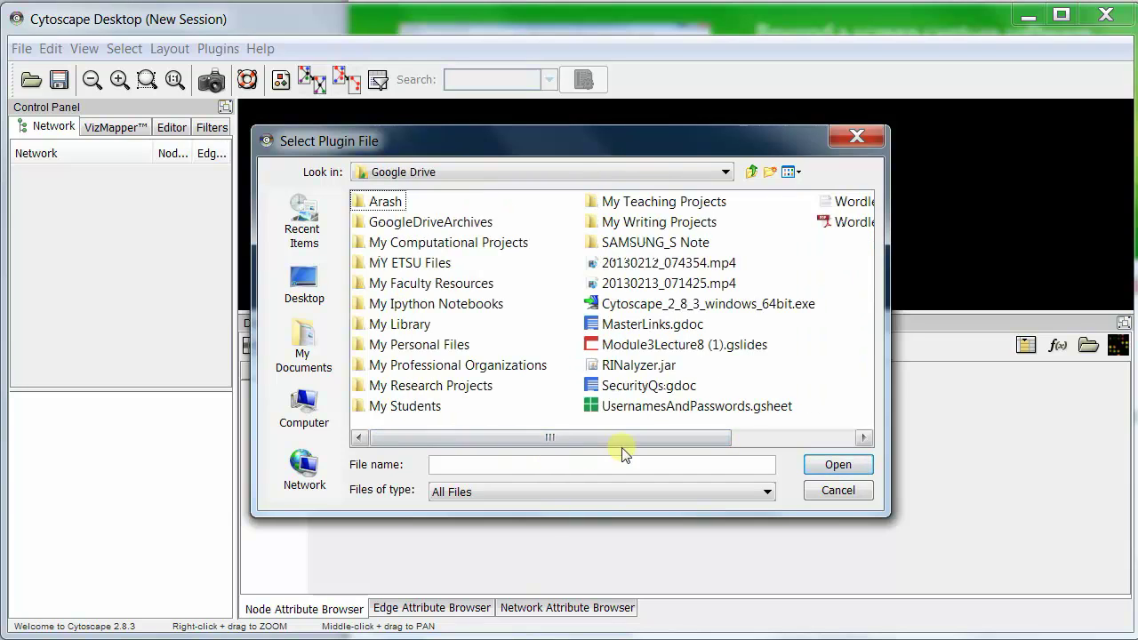
{"action": "left_click", "coordinate": [634, 368]}
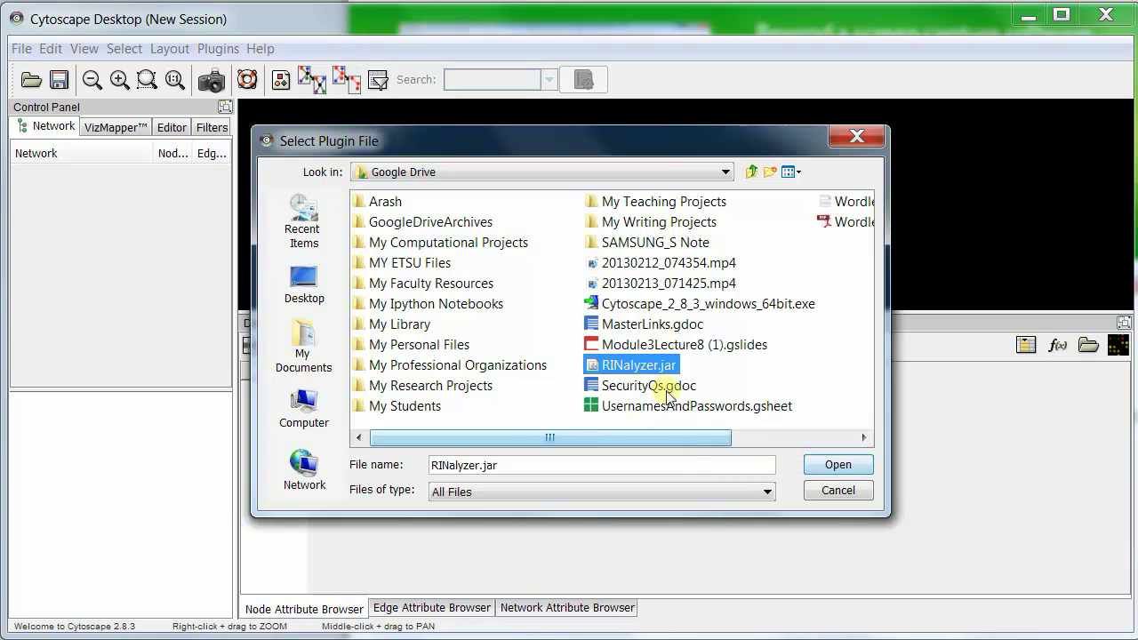
{"action": "left_click", "coordinate": [849, 463]}
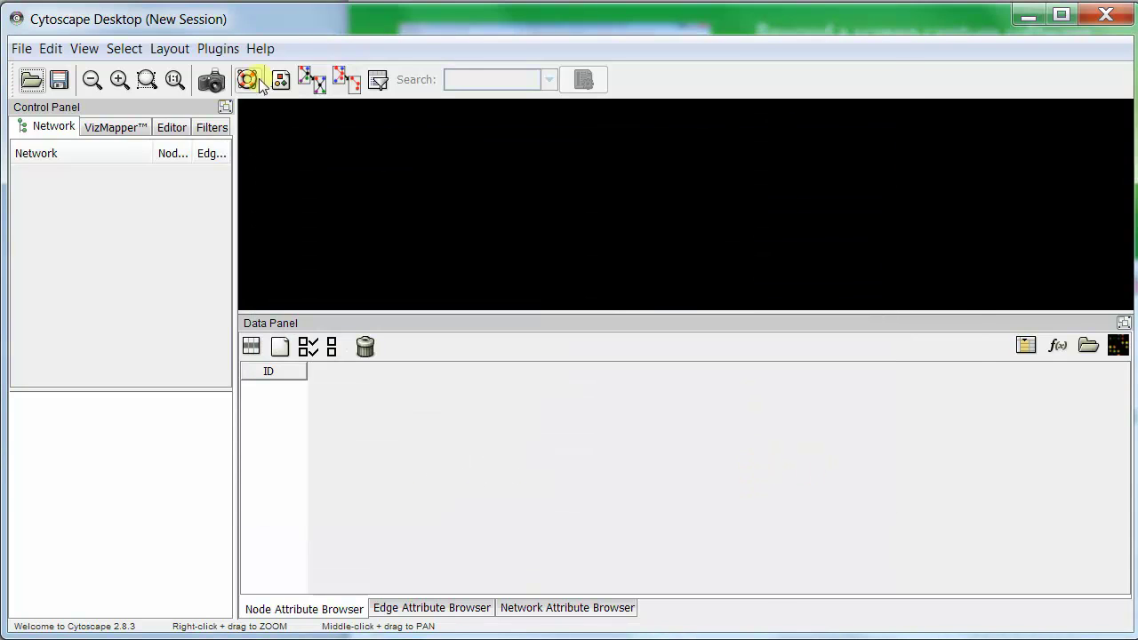
{"action": "left_click", "coordinate": [222, 53]}
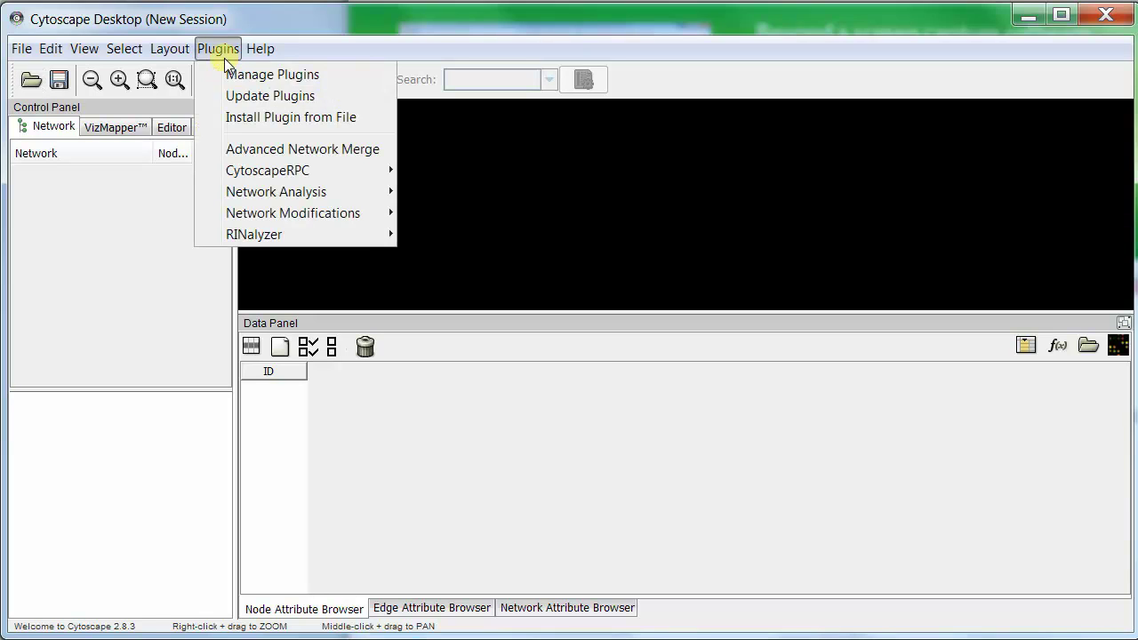
{"action": "left_click", "coordinate": [270, 77]}
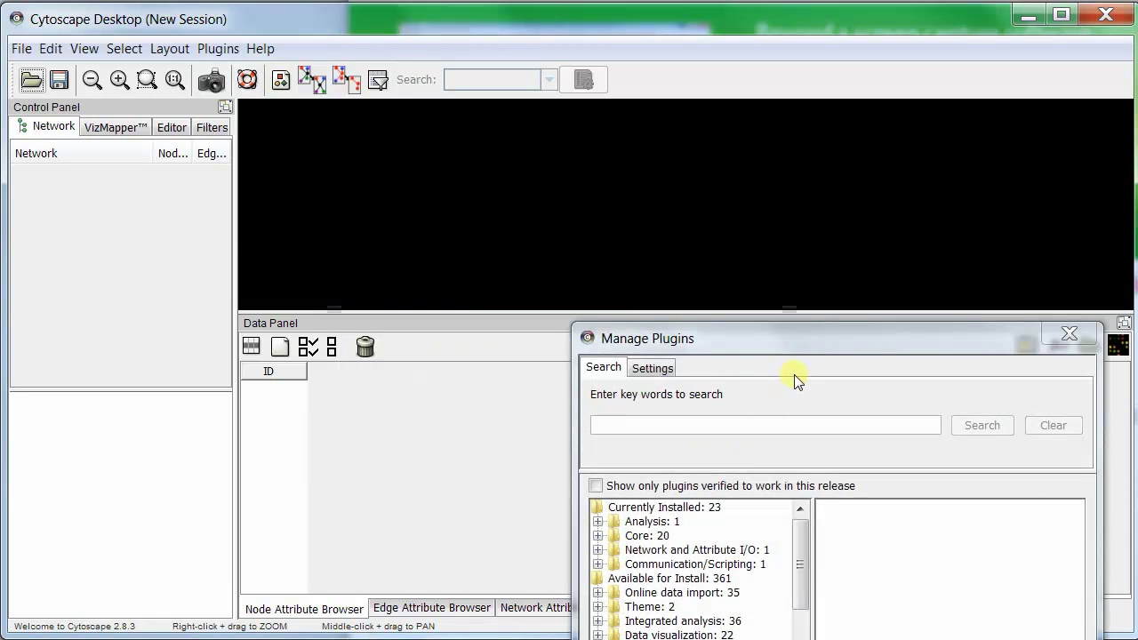
{"action": "left_click_drag", "start_coordinate": [781, 338], "coordinate": [534, 113]}
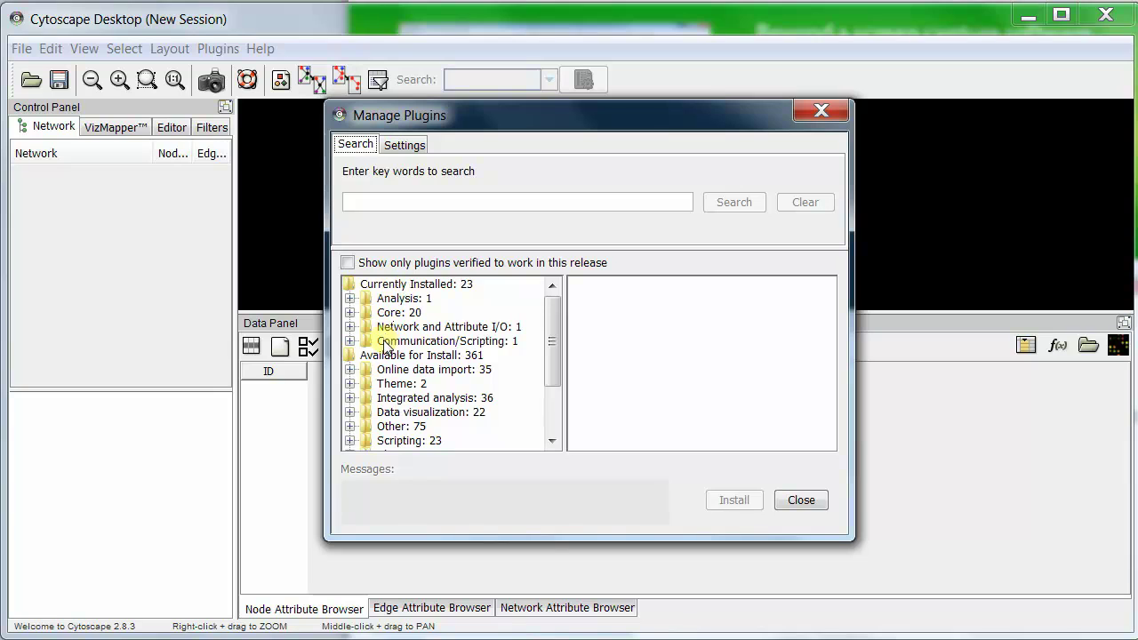
{"action": "left_click", "coordinate": [350, 299]}
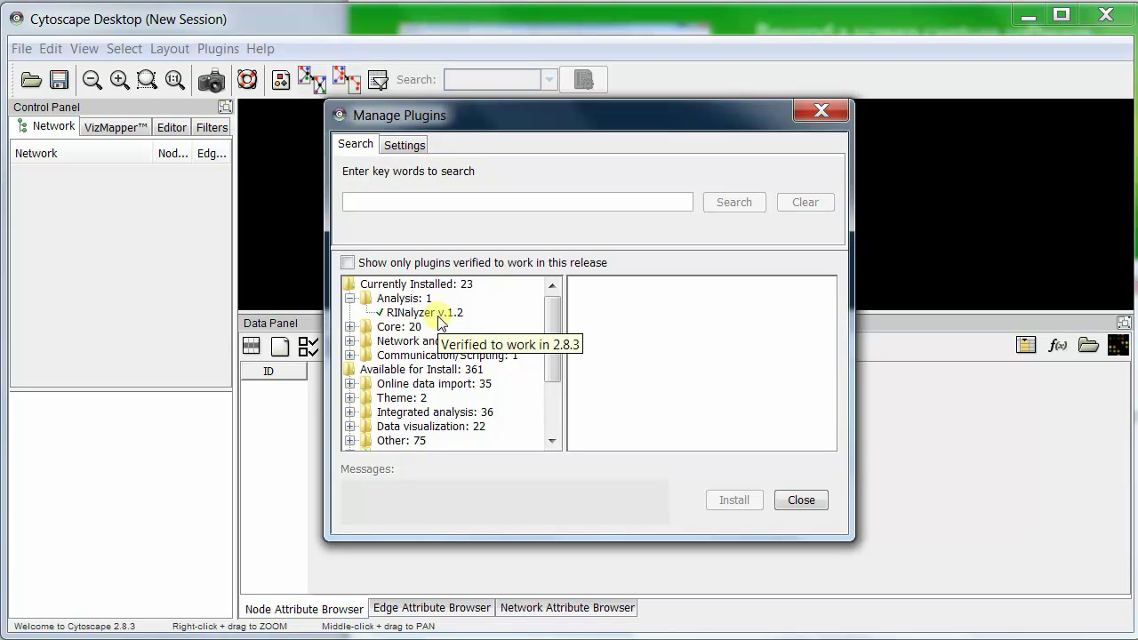
{"action": "left_click", "coordinate": [349, 299]}
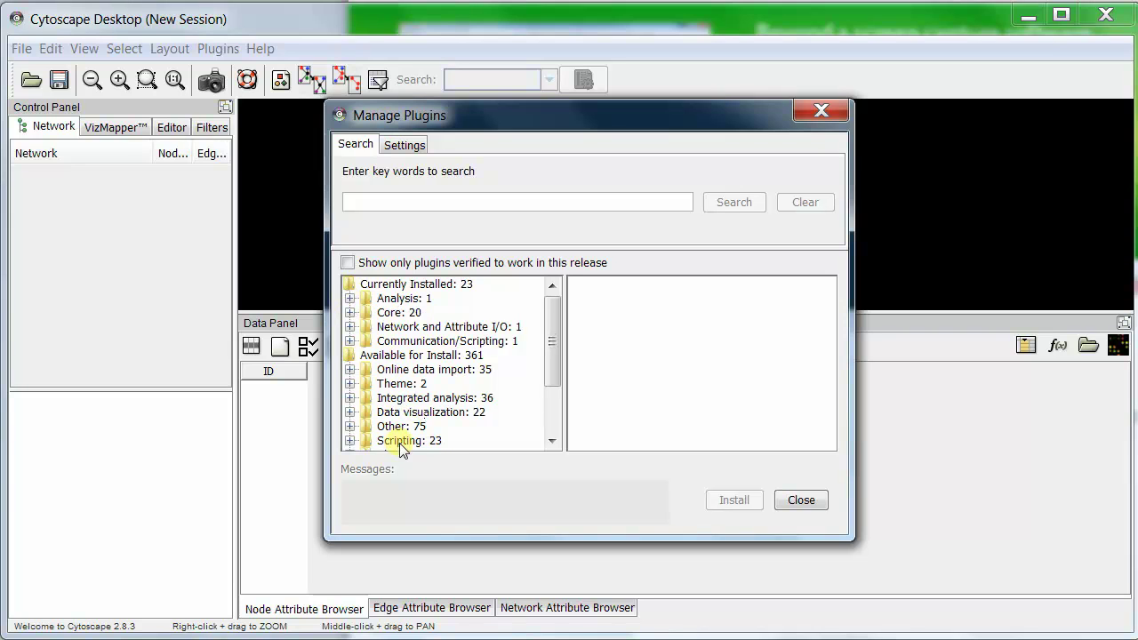
{"action": "left_click", "coordinate": [803, 501]}
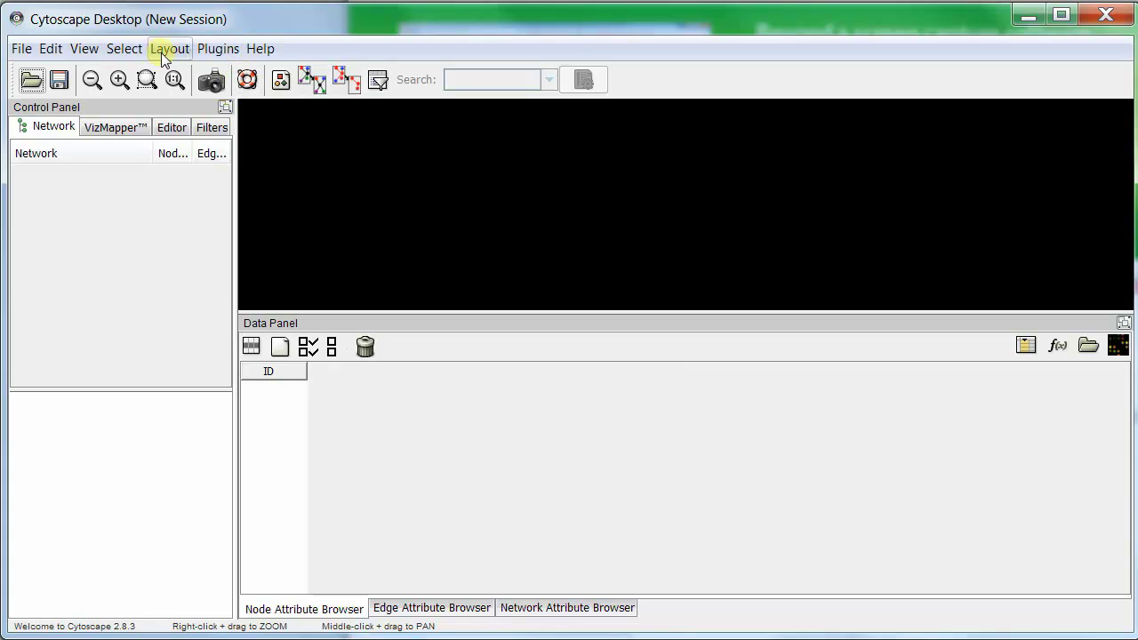
{"action": "left_click", "coordinate": [218, 50]}
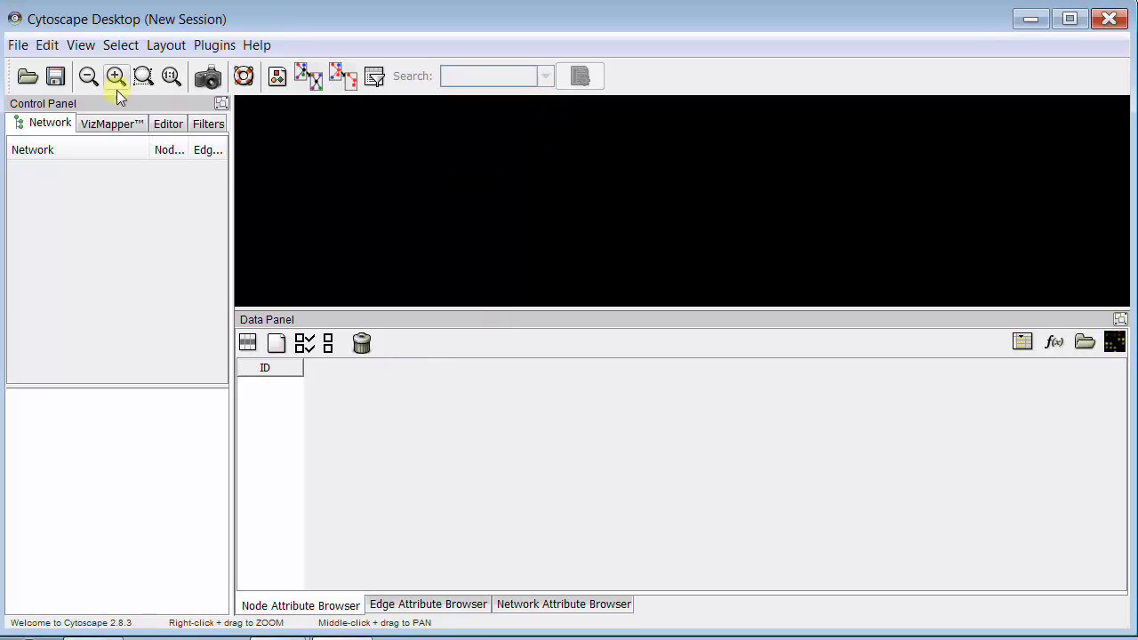
- Create a new Empty Network via File > New > Network in Cytoscape
{"action": "left_click", "coordinate": [18, 45]}
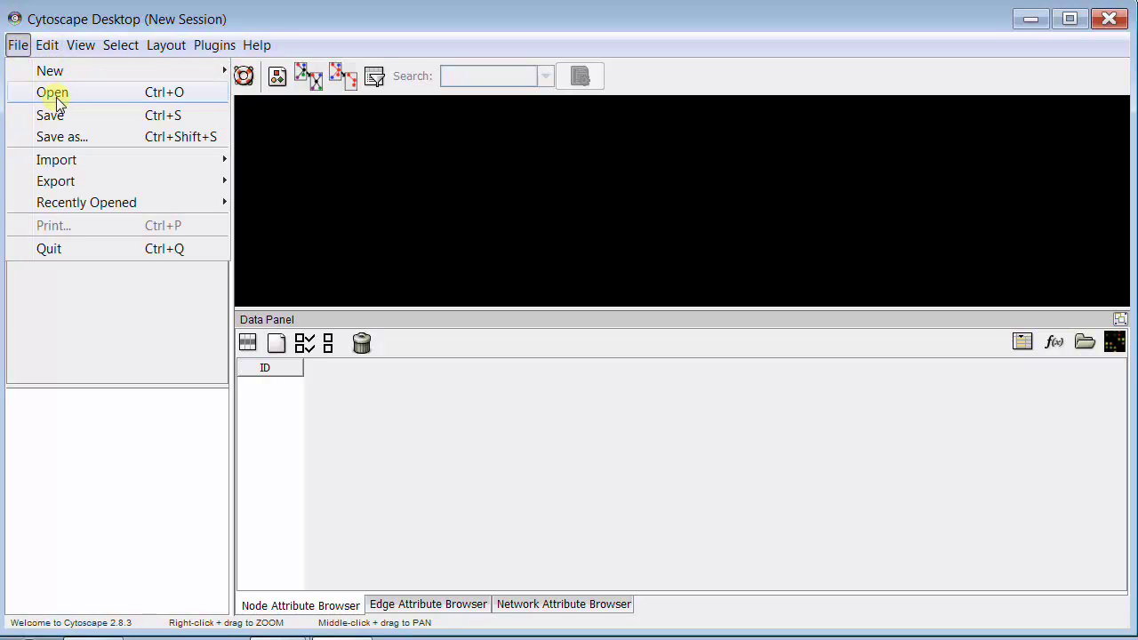
{"action": "mouse_move", "coordinate": [281, 70]}
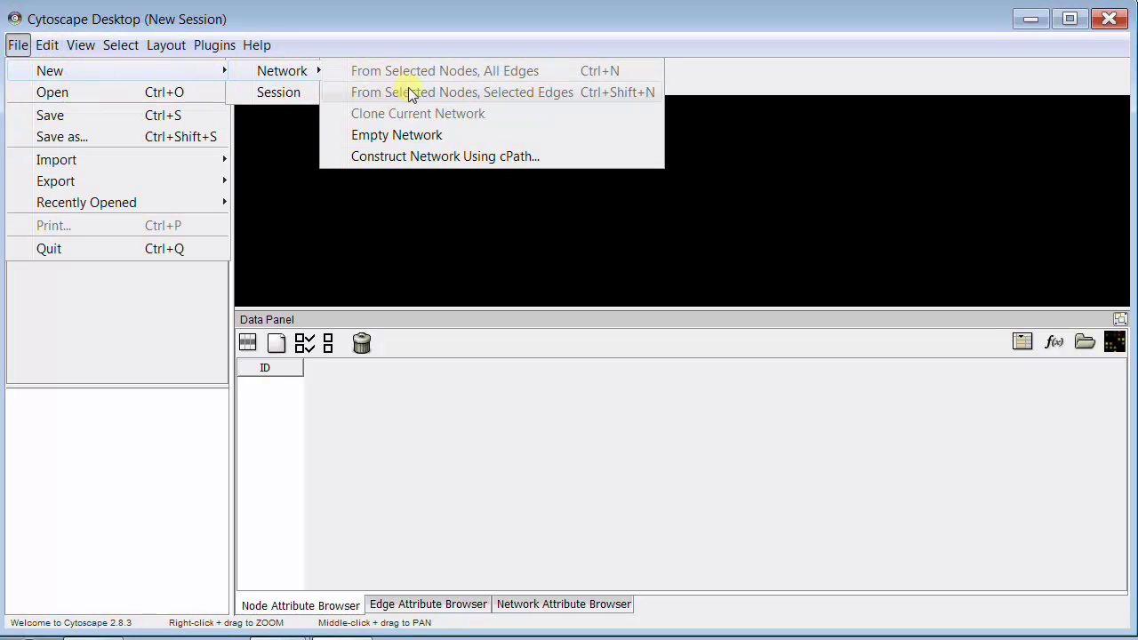
{"action": "left_click", "coordinate": [428, 137]}
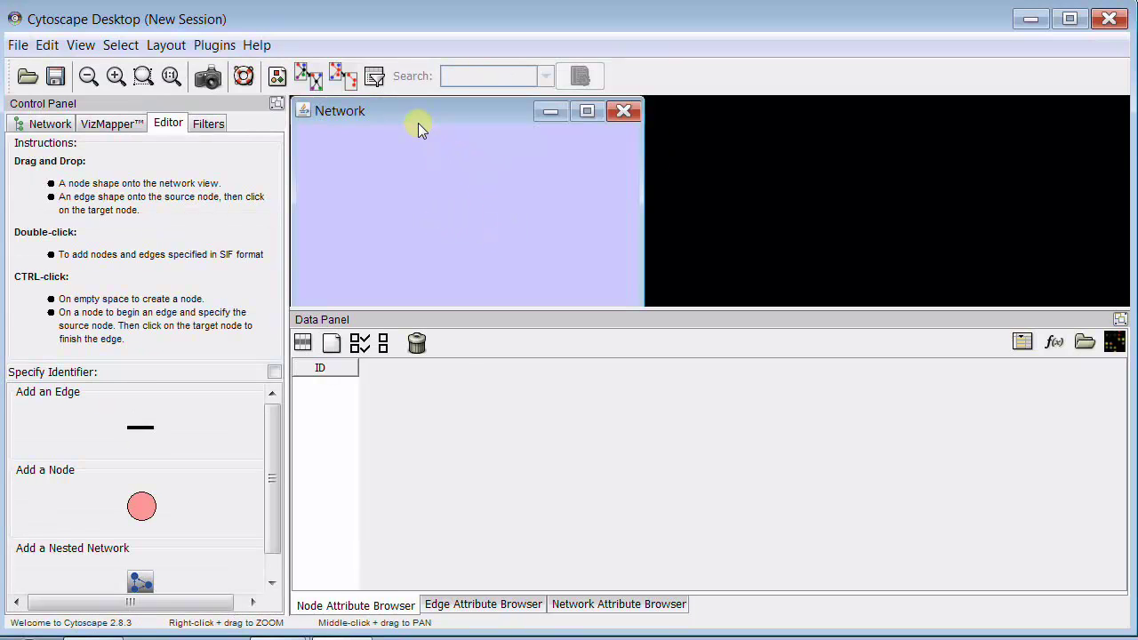
{"action": "left_click", "coordinate": [214, 46]}
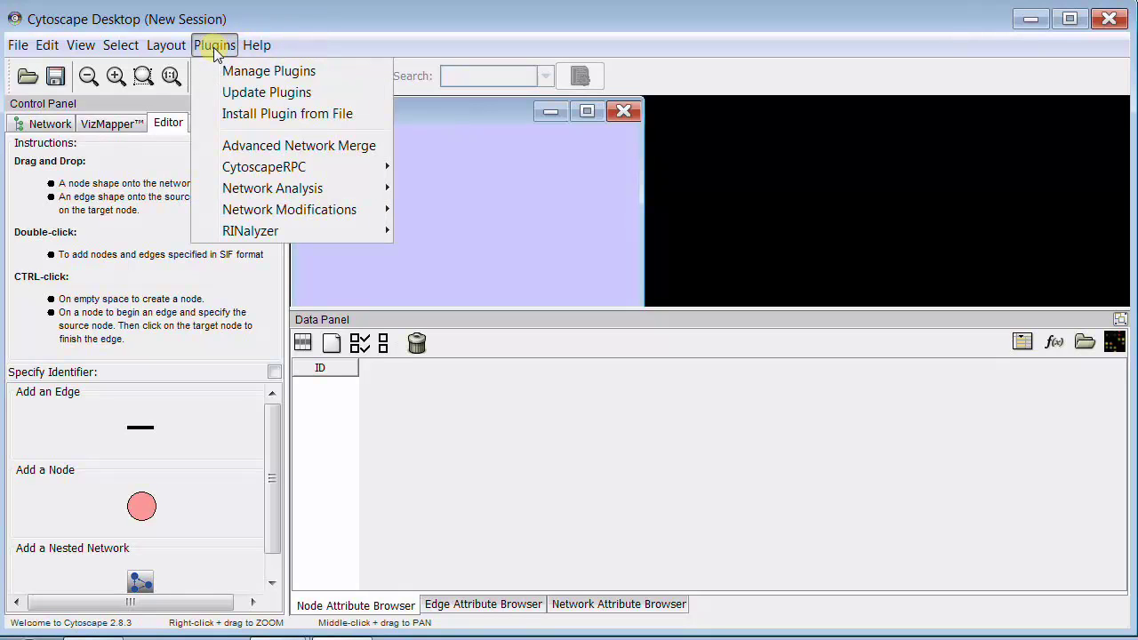
{"action": "mouse_move", "coordinate": [251, 231]}
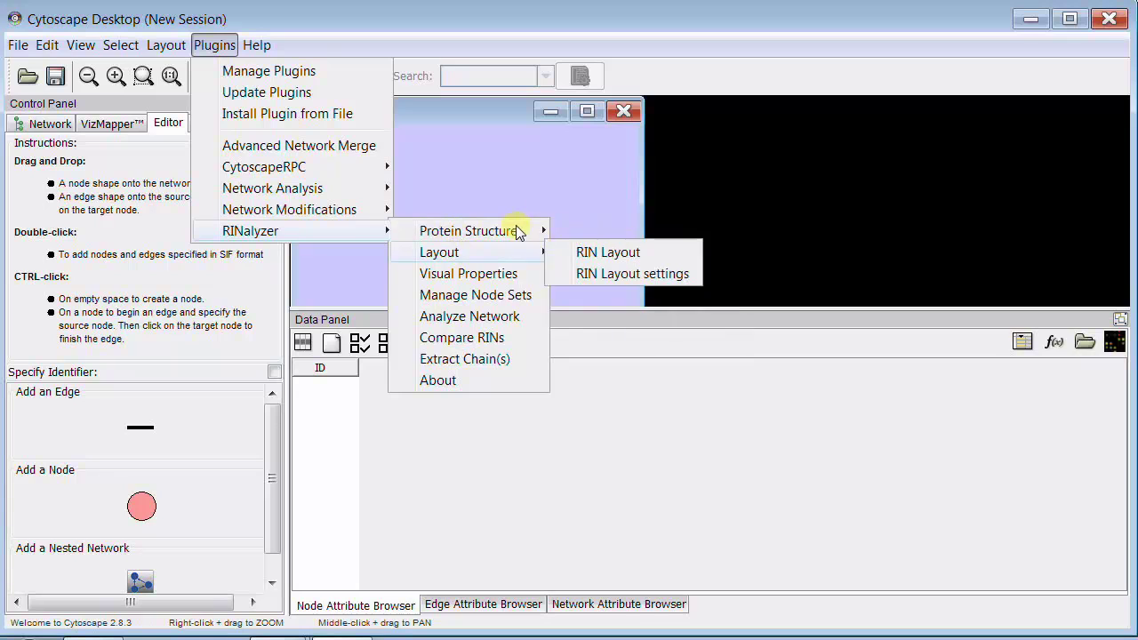
{"action": "mouse_move", "coordinate": [469, 231]}
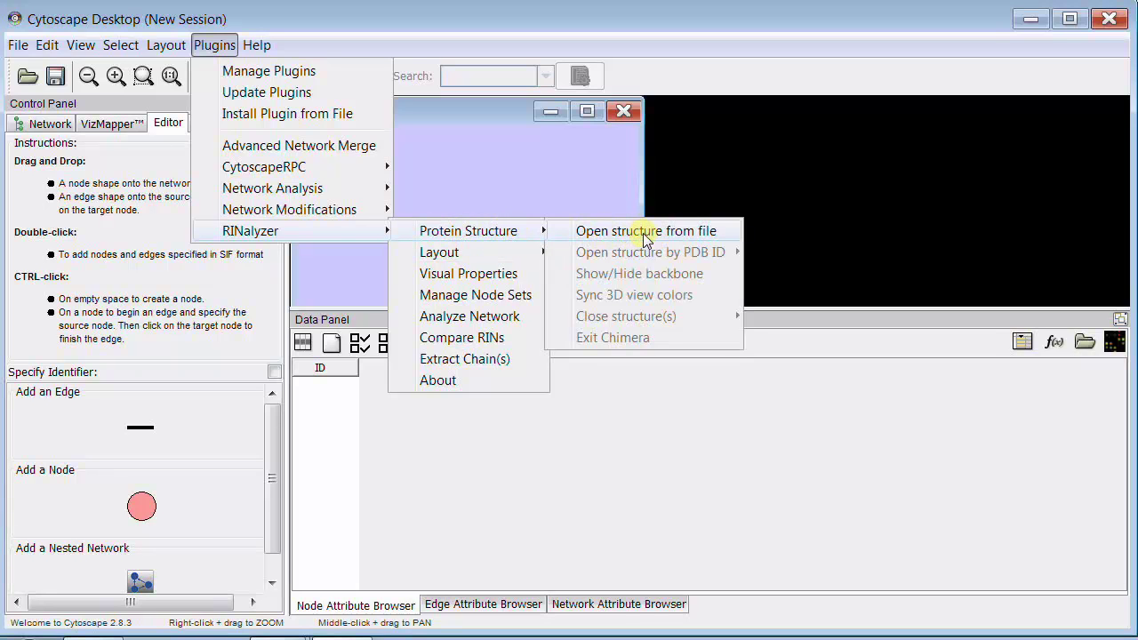
{"action": "left_click", "coordinate": [645, 234]}
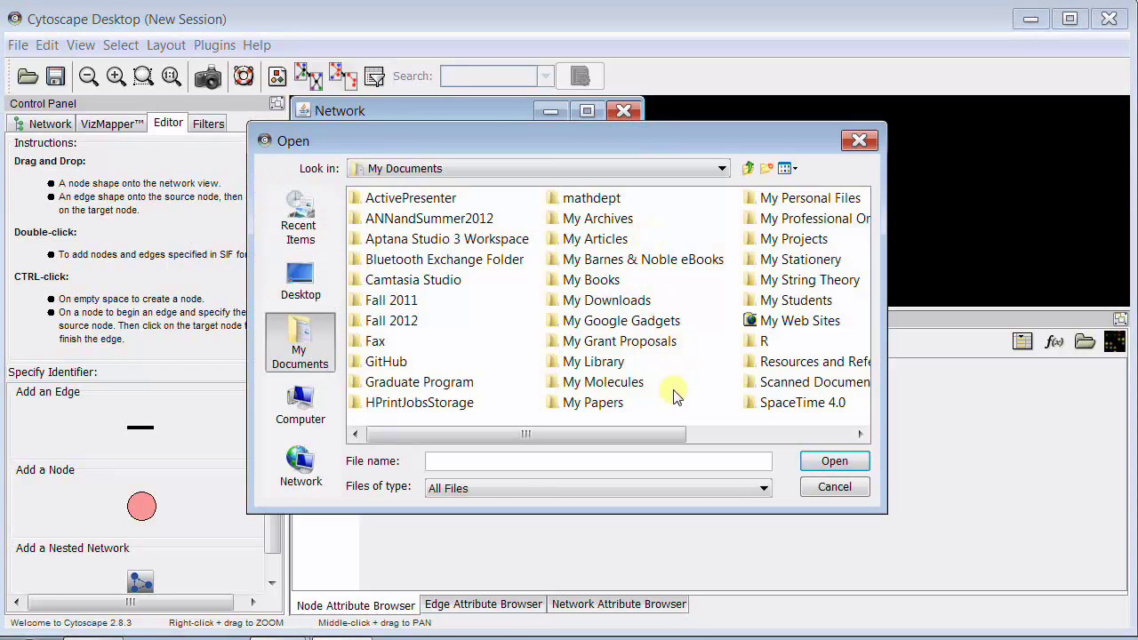
{"action": "left_click_drag", "start_coordinate": [667, 435], "coordinate": [844, 434]}
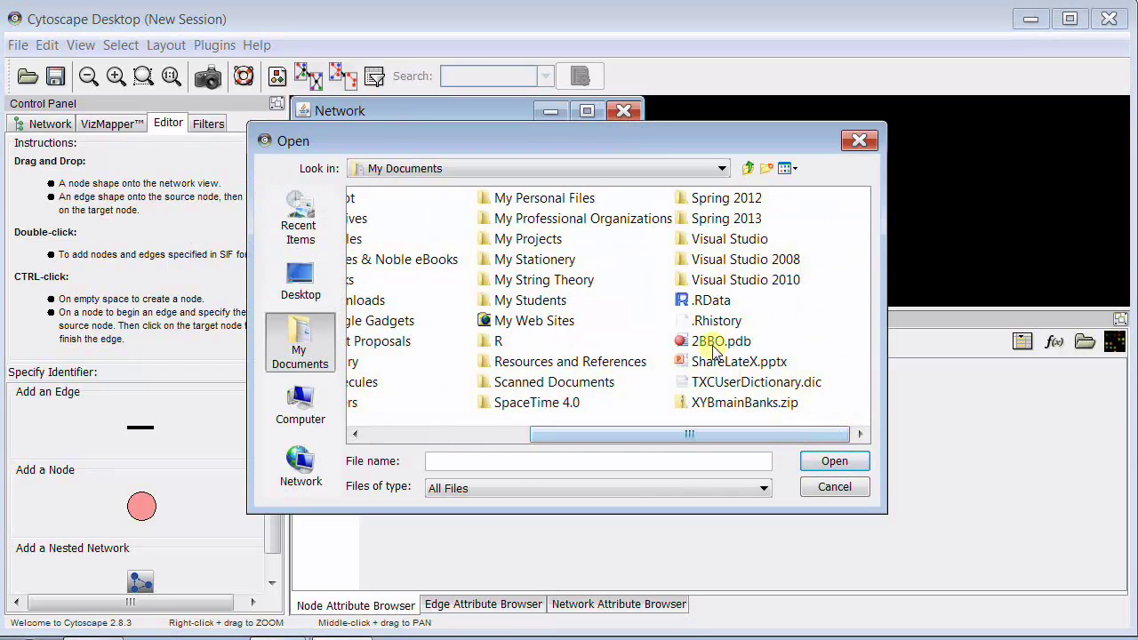
{"action": "left_click", "coordinate": [716, 342]}
{"action": "left_click", "coordinate": [835, 460]}
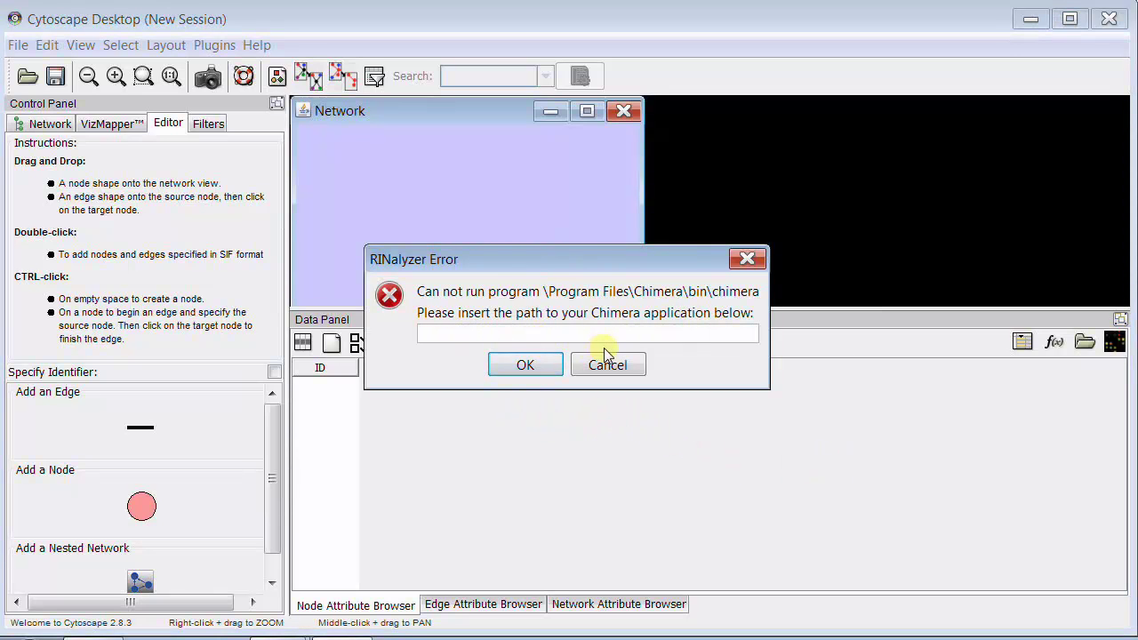
{"action": "left_click", "coordinate": [672, 342]}
{"action": "left_click", "coordinate": [628, 368]}
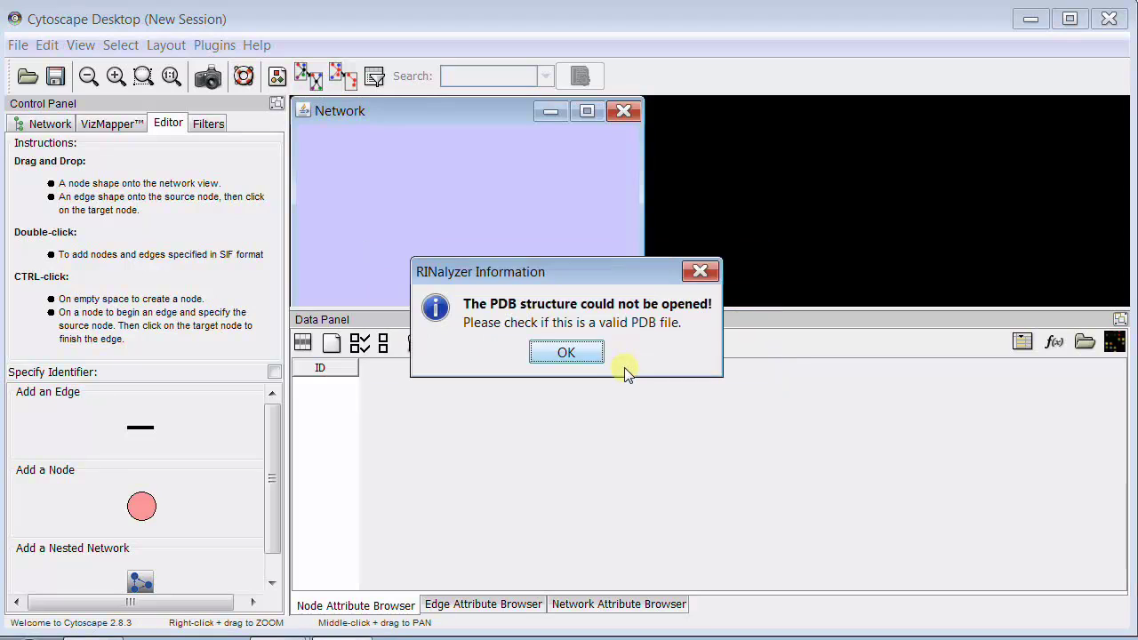
{"action": "left_click", "coordinate": [566, 353]}
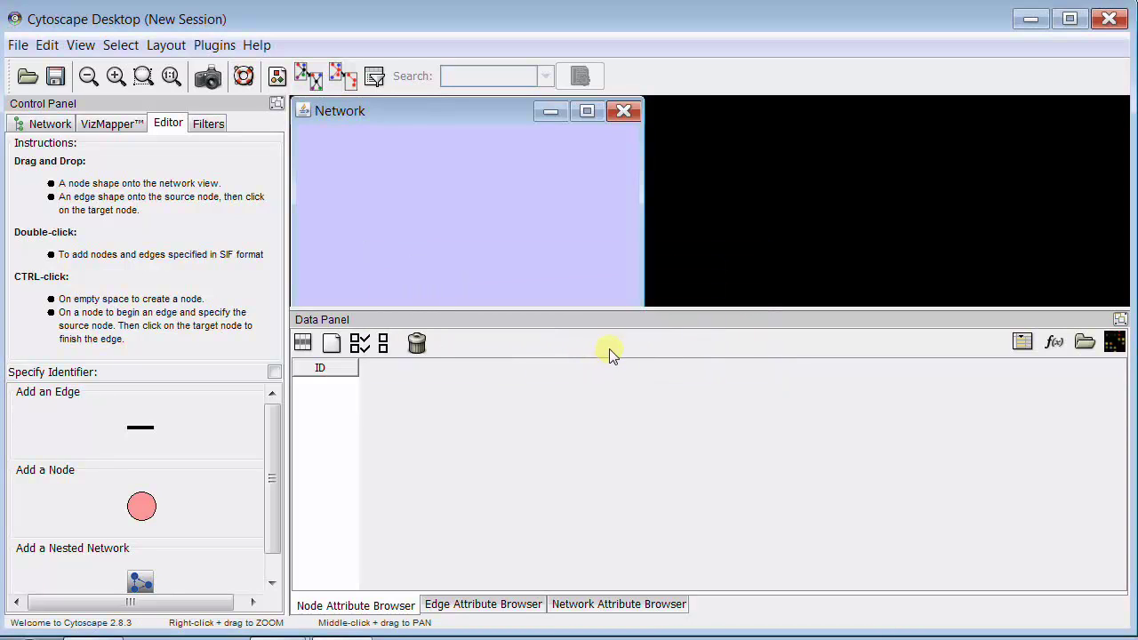
- In Preferences > Properties, change Chimera.chimeraPath to C:\Program Files\Chimera 1.7\bin
{"action": "left_click", "coordinate": [47, 45]}
{"action": "mouse_move", "coordinate": [98, 225]}
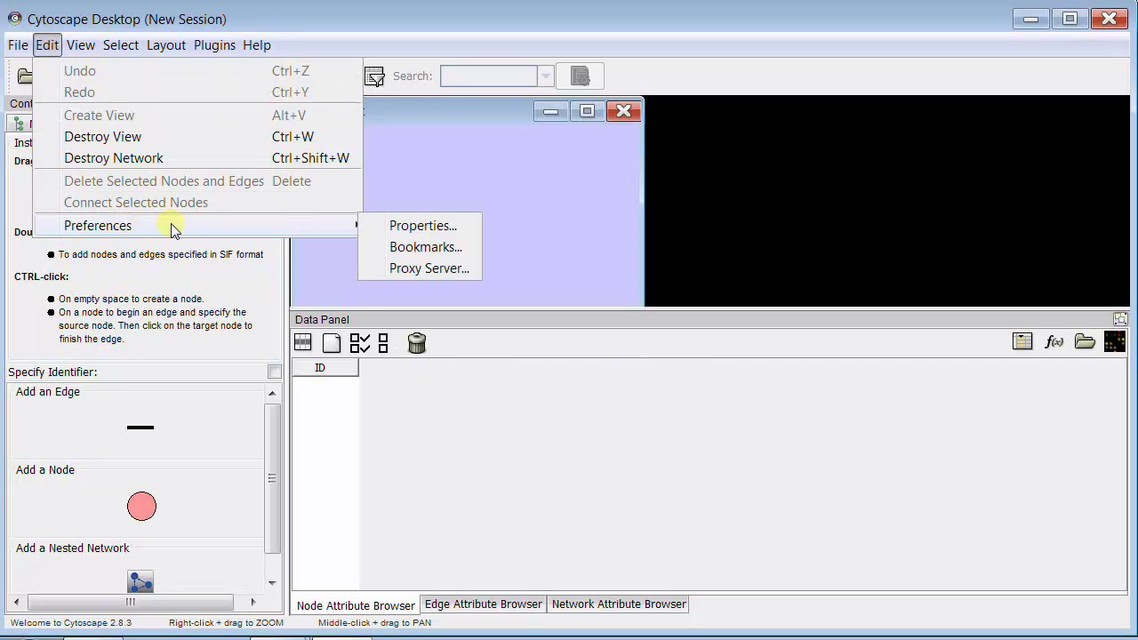
{"action": "left_click", "coordinate": [393, 226]}
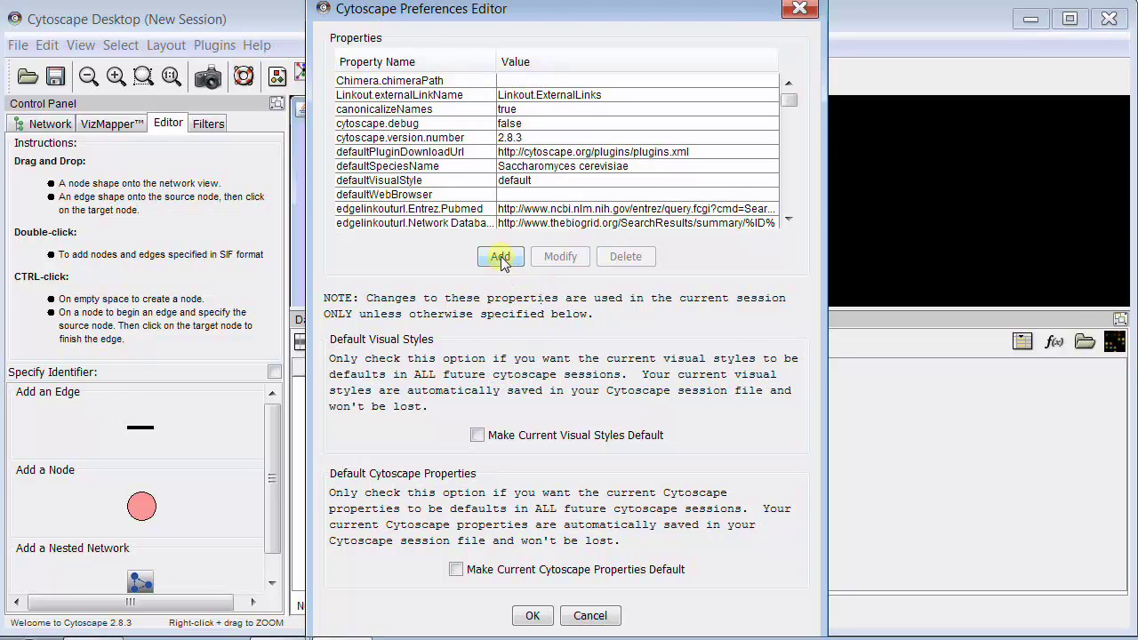
{"action": "left_click", "coordinate": [476, 81]}
{"action": "left_click", "coordinate": [568, 258]}
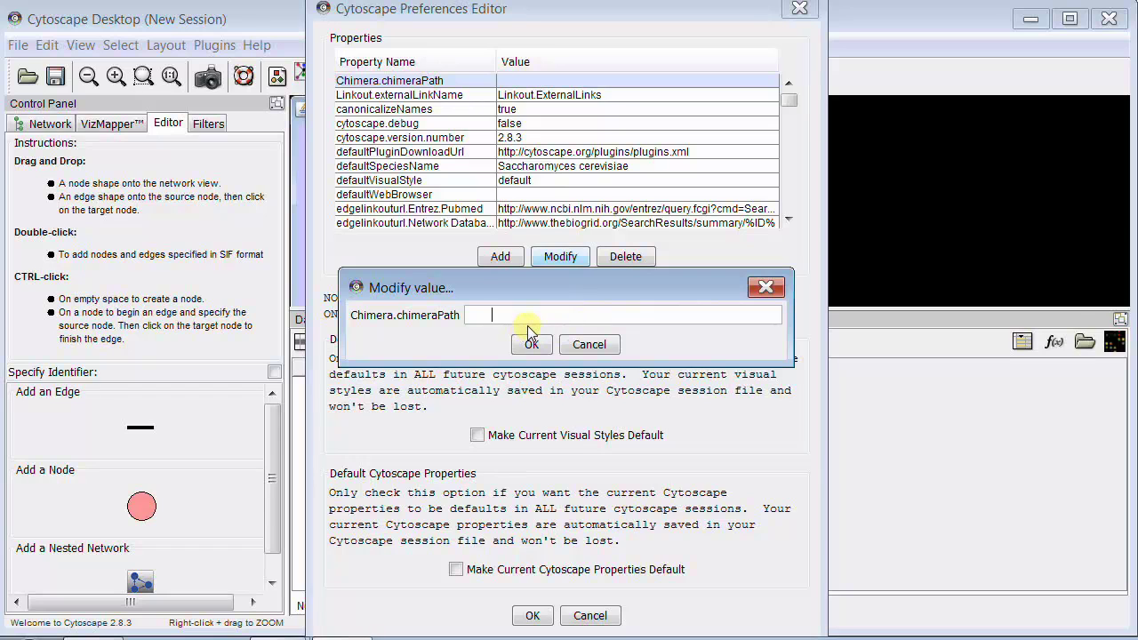
{"action": "left_click_drag", "start_coordinate": [506, 315], "coordinate": [456, 319]}
{"action": "type", "text": "C:\\Program Files\\Chimera 1.7\\bin"}
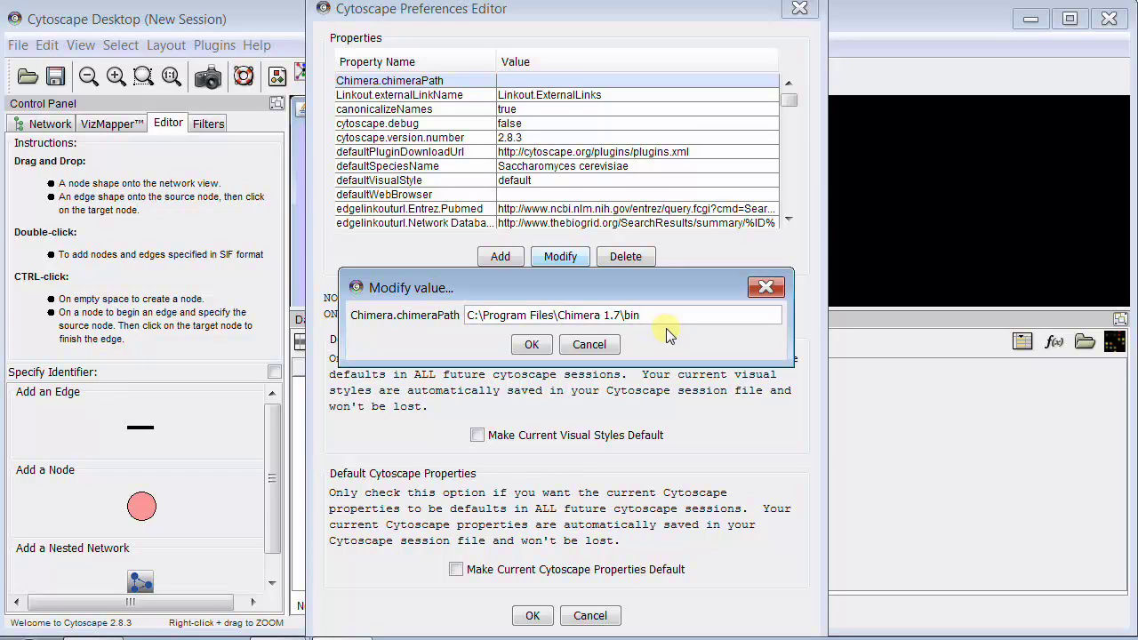
{"action": "left_click", "coordinate": [609, 315]}
{"action": "key", "text": "BackSpace"}
{"action": "type", "text": ","}
{"action": "left_click", "coordinate": [532, 345]}
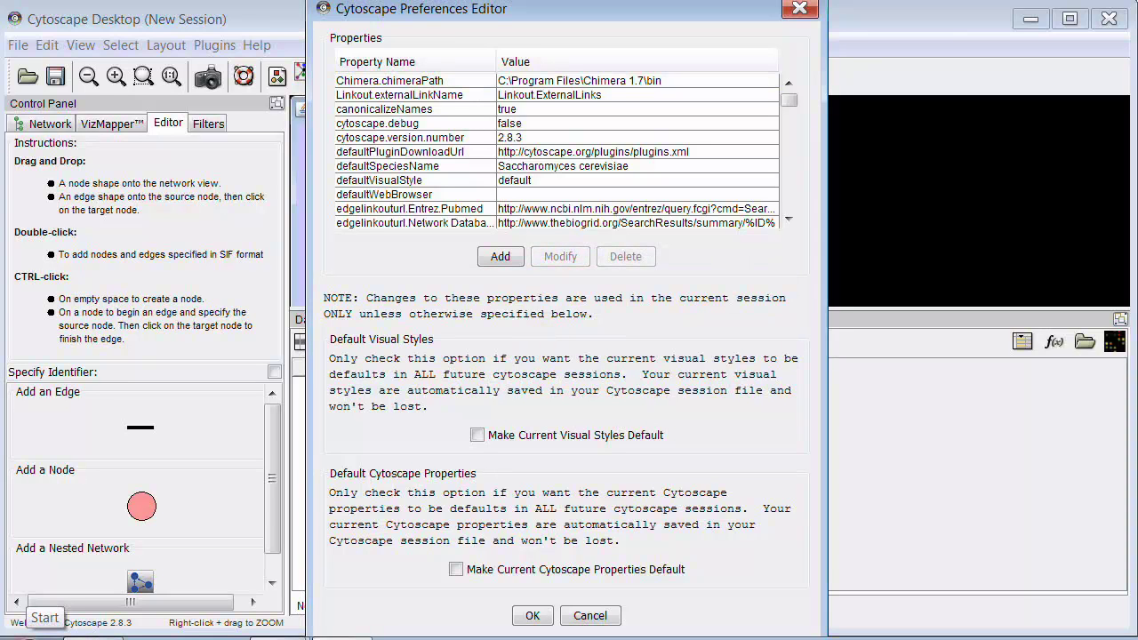
{"action": "left_click", "coordinate": [18, 627]}
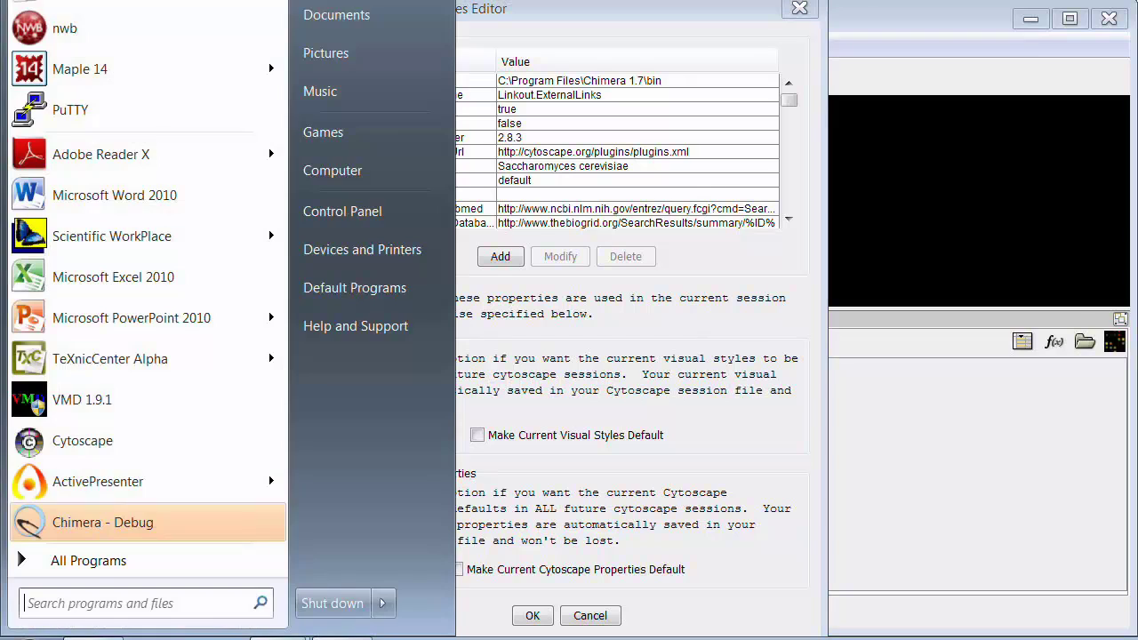
- Check the Chimera 1.7 Start-menu shortcut's target: C:\Program Files\Chimera 1.7\bin\chimera.exe
{"action": "left_click", "coordinate": [93, 569]}
{"action": "scroll", "coordinate": [279, 190], "scroll_direction": "down", "scroll_amount": 2}
{"action": "left_click_drag", "start_coordinate": [279, 189], "coordinate": [257, 507]}
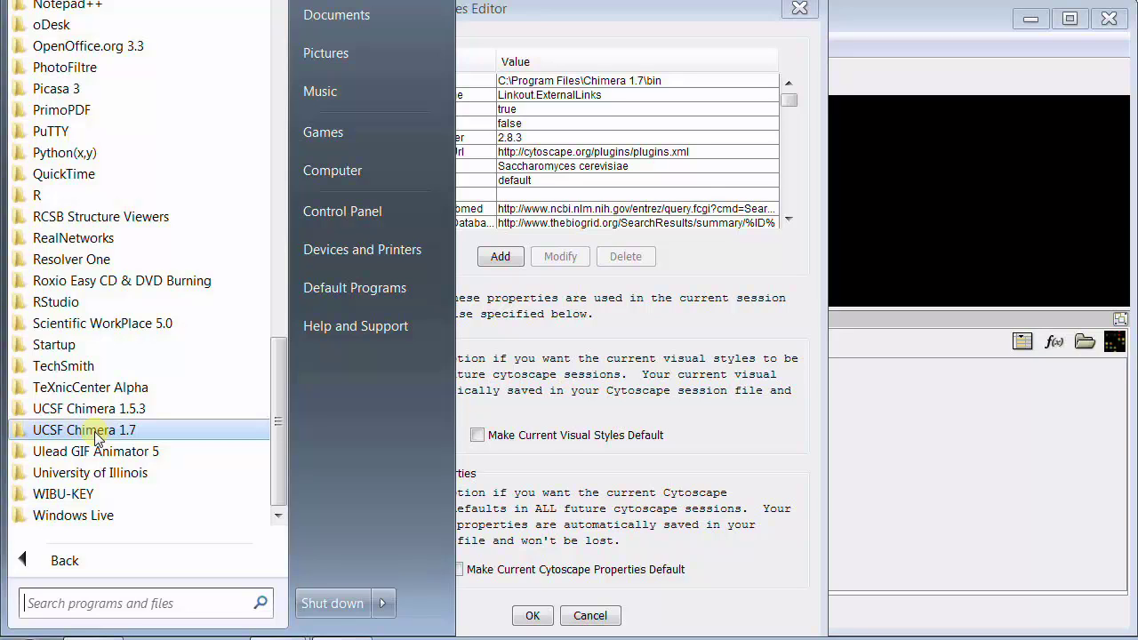
{"action": "left_click", "coordinate": [94, 432]}
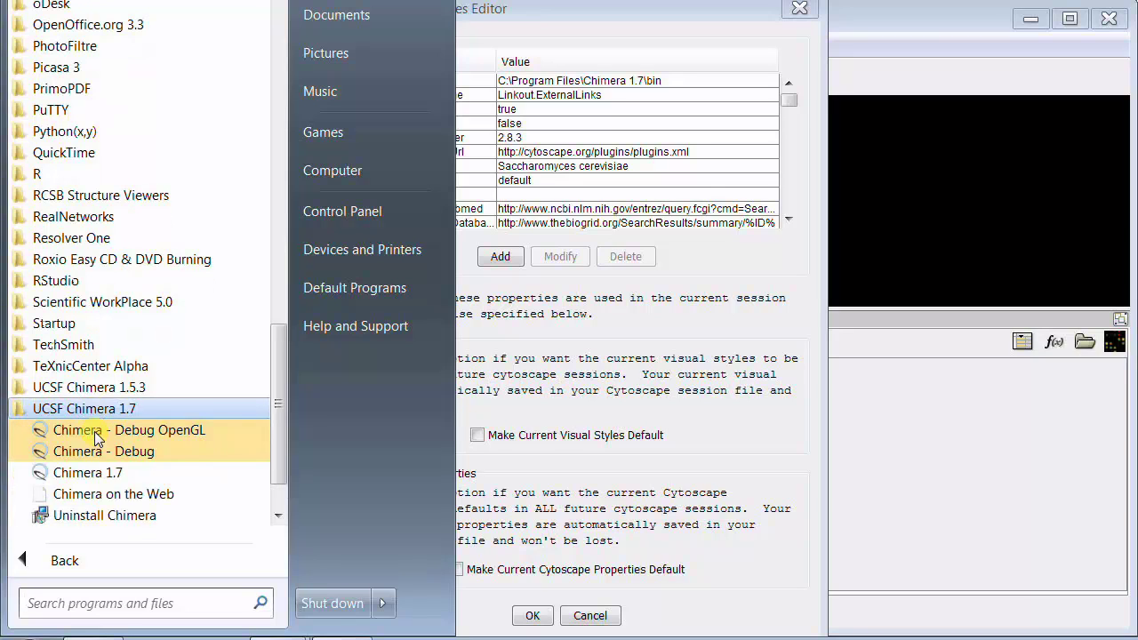
{"action": "right_click", "coordinate": [111, 482]}
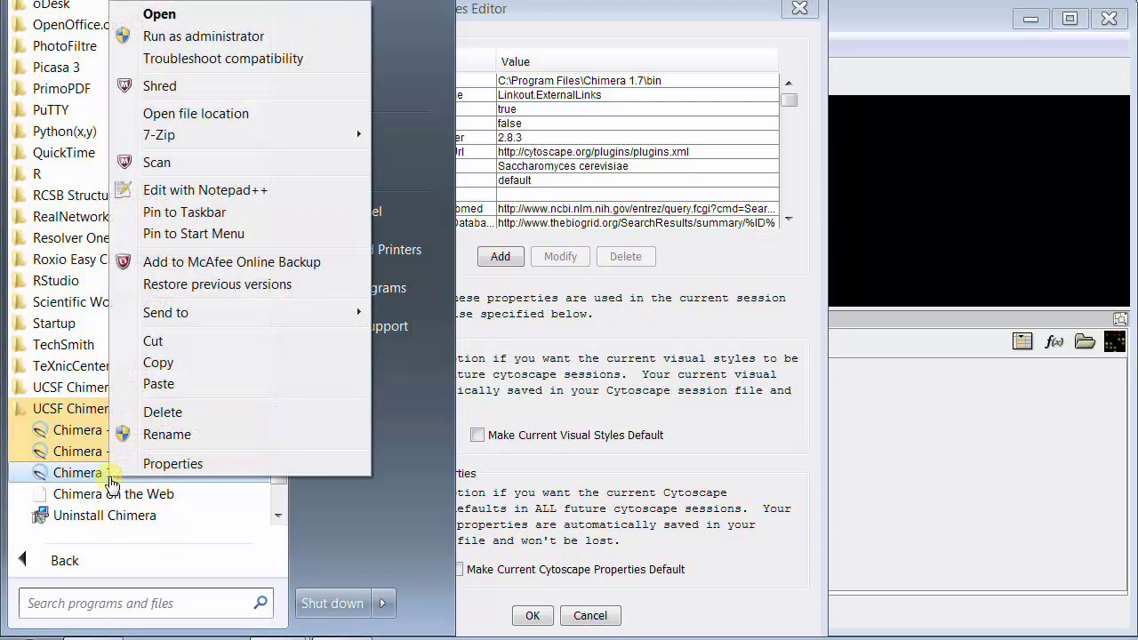
{"action": "left_click", "coordinate": [171, 464]}
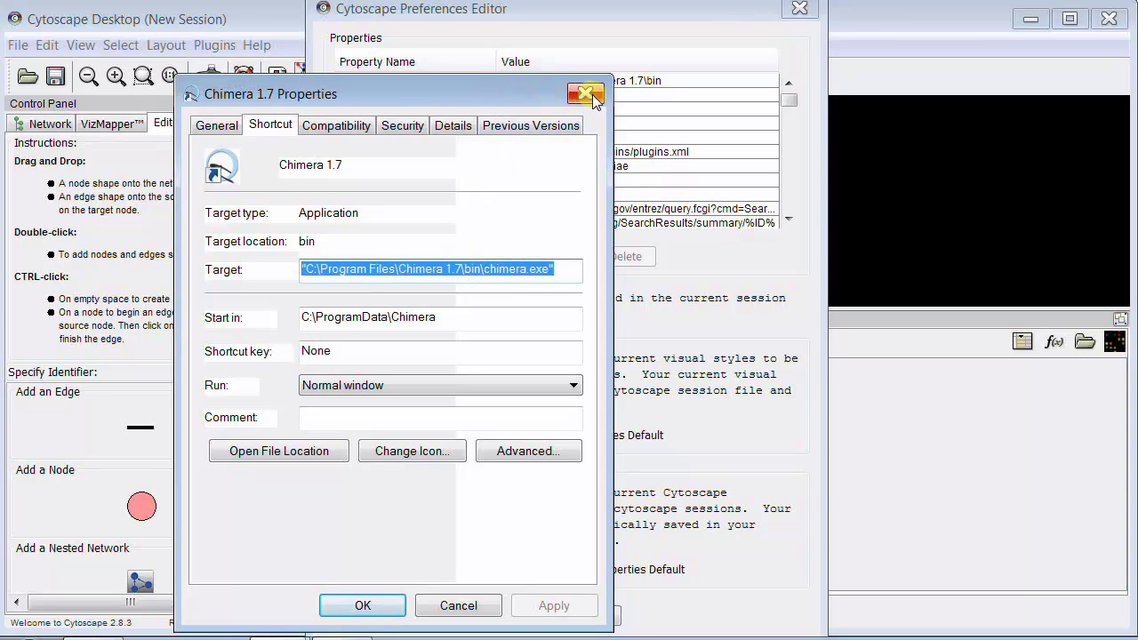
{"action": "left_click", "coordinate": [461, 607]}
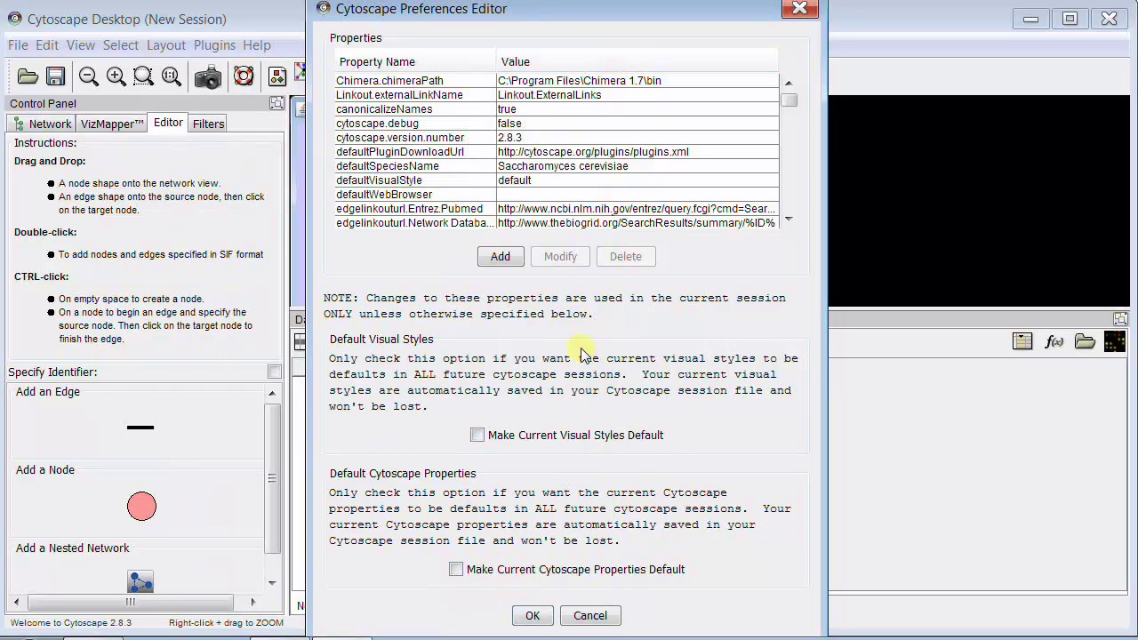
- Keep the new Chimera path and choose 2BBO.pdb via RINalyzer's Open structure from file
{"action": "left_click", "coordinate": [533, 616]}
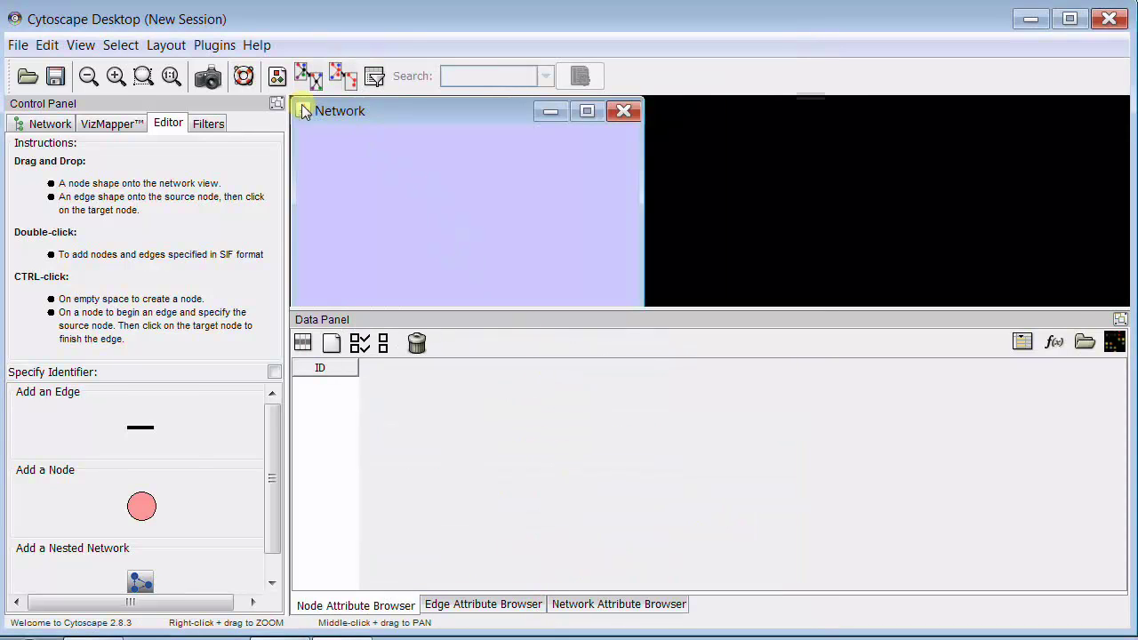
{"action": "left_click", "coordinate": [213, 46]}
{"action": "mouse_move", "coordinate": [250, 231]}
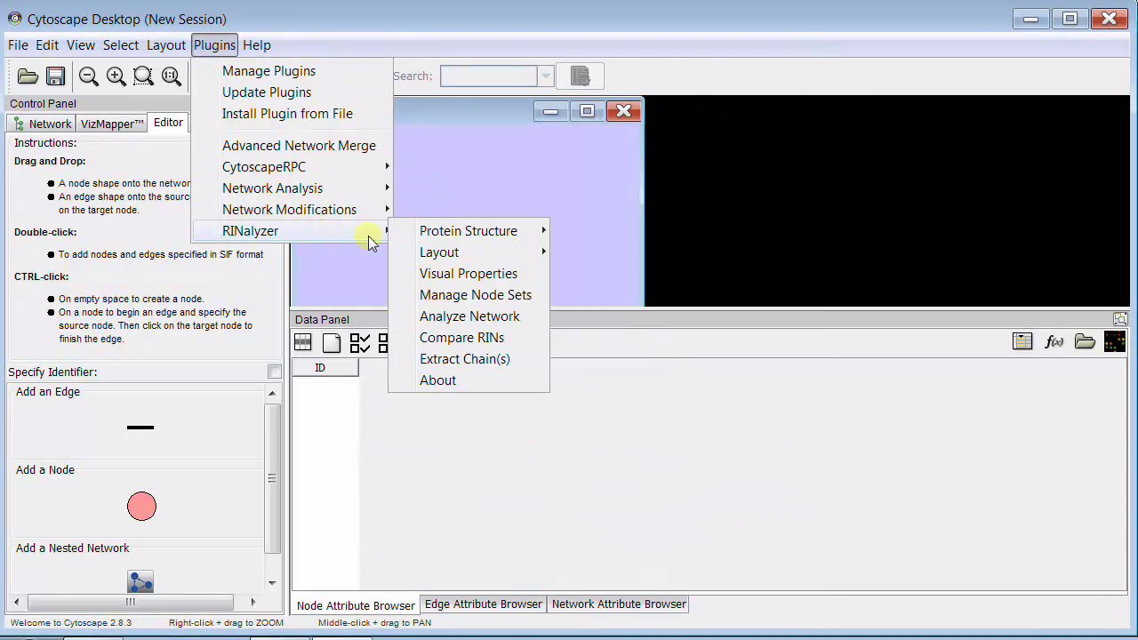
{"action": "mouse_move", "coordinate": [469, 231]}
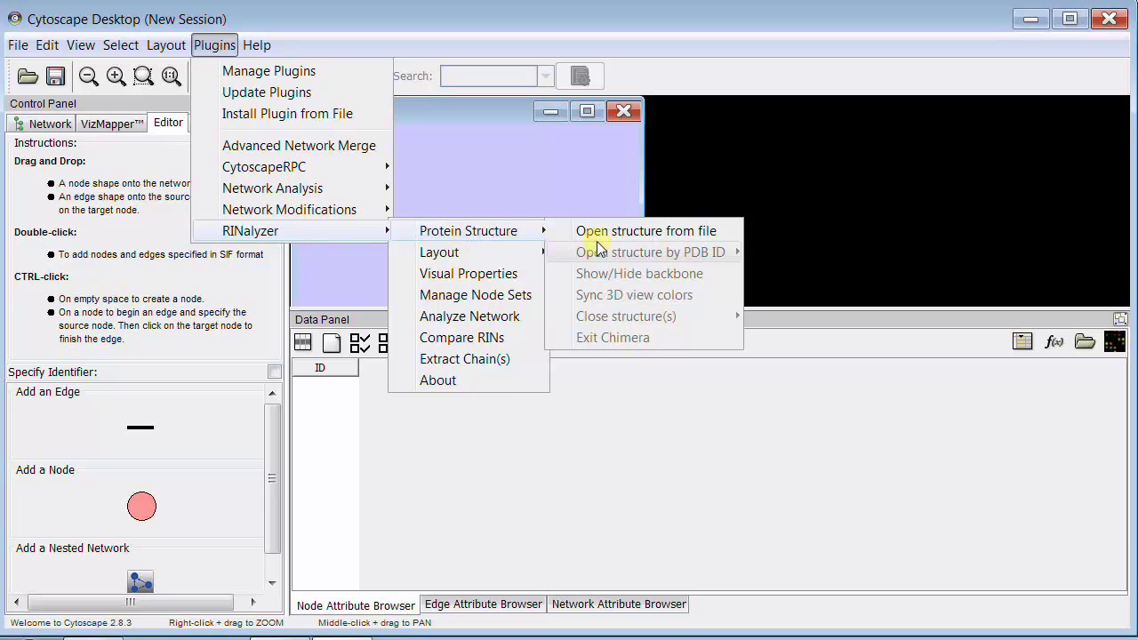
{"action": "left_click", "coordinate": [598, 234]}
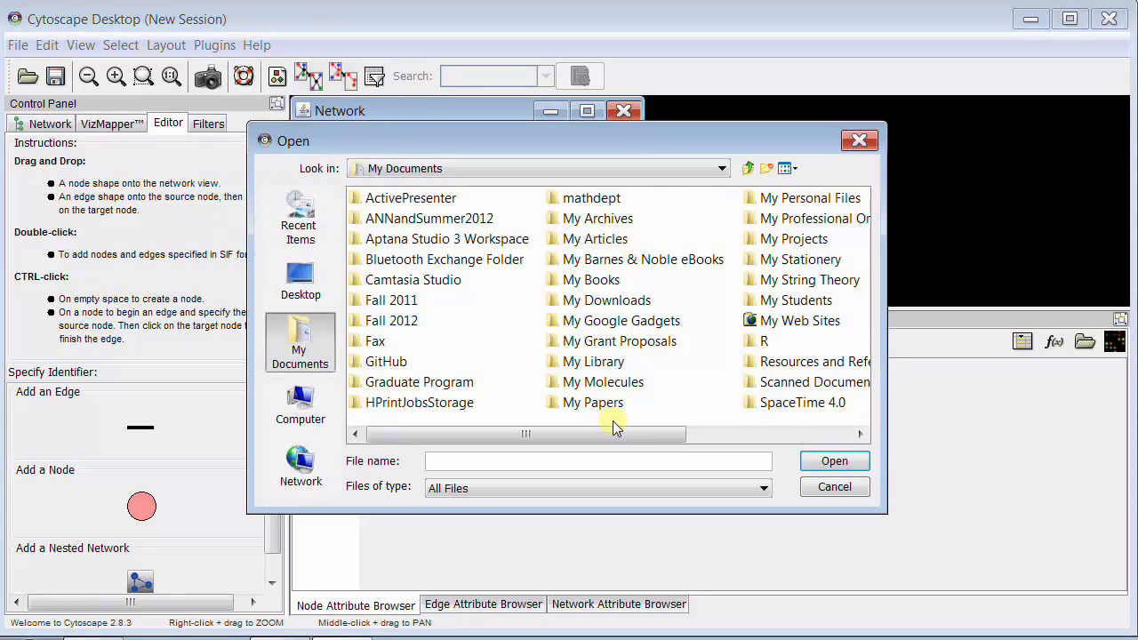
{"action": "left_click_drag", "start_coordinate": [643, 434], "coordinate": [863, 433]}
{"action": "left_click", "coordinate": [725, 340]}
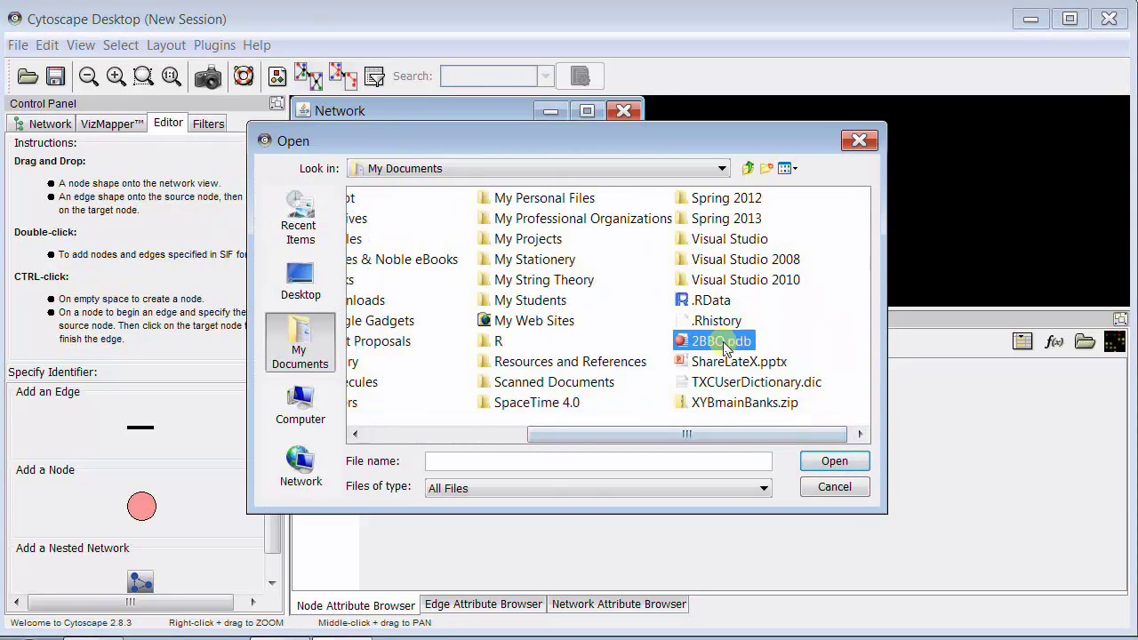
- Load 2BBO into Chimera and review its mapping statistics: 254 residues, 37 waters, 2 other entities
{"action": "left_click", "coordinate": [832, 461]}
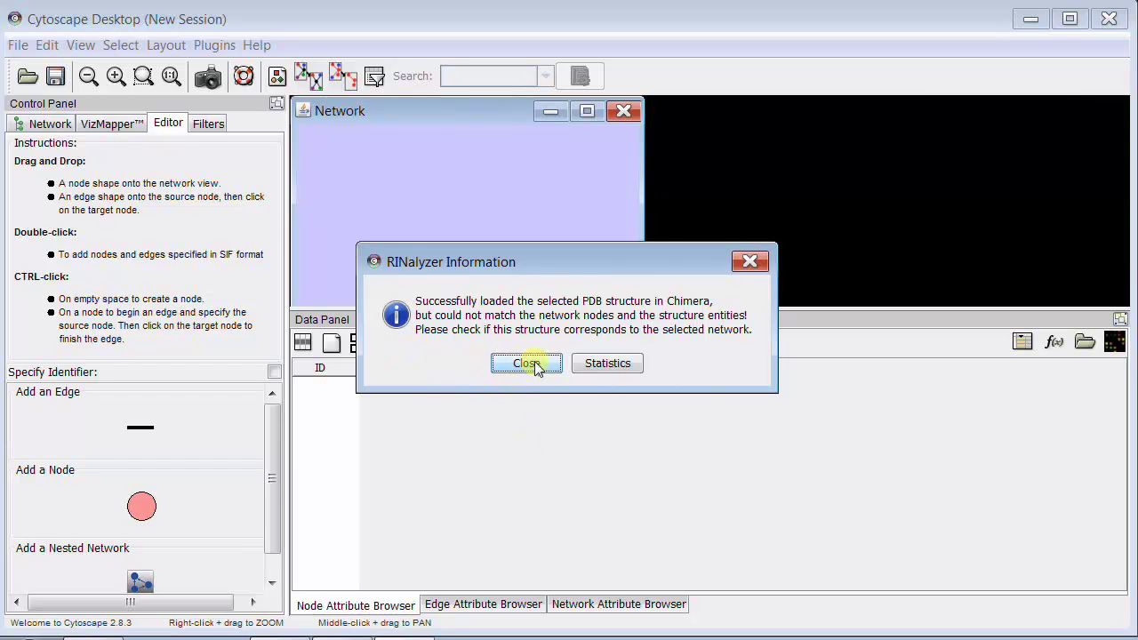
{"action": "left_click", "coordinate": [609, 364]}
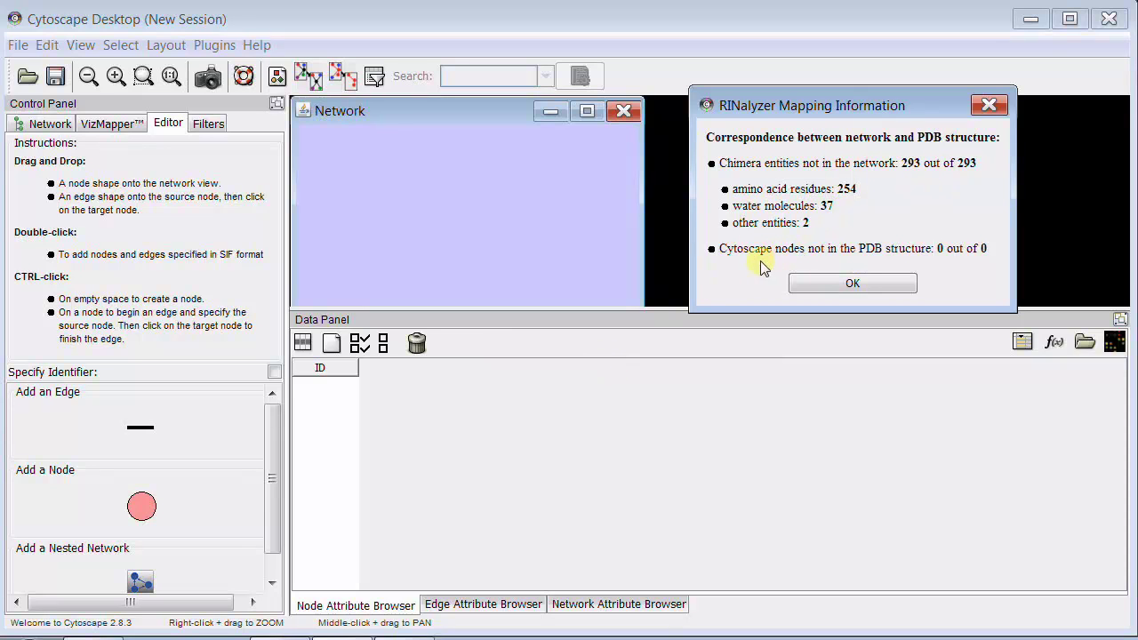
{"action": "left_click", "coordinate": [848, 281]}
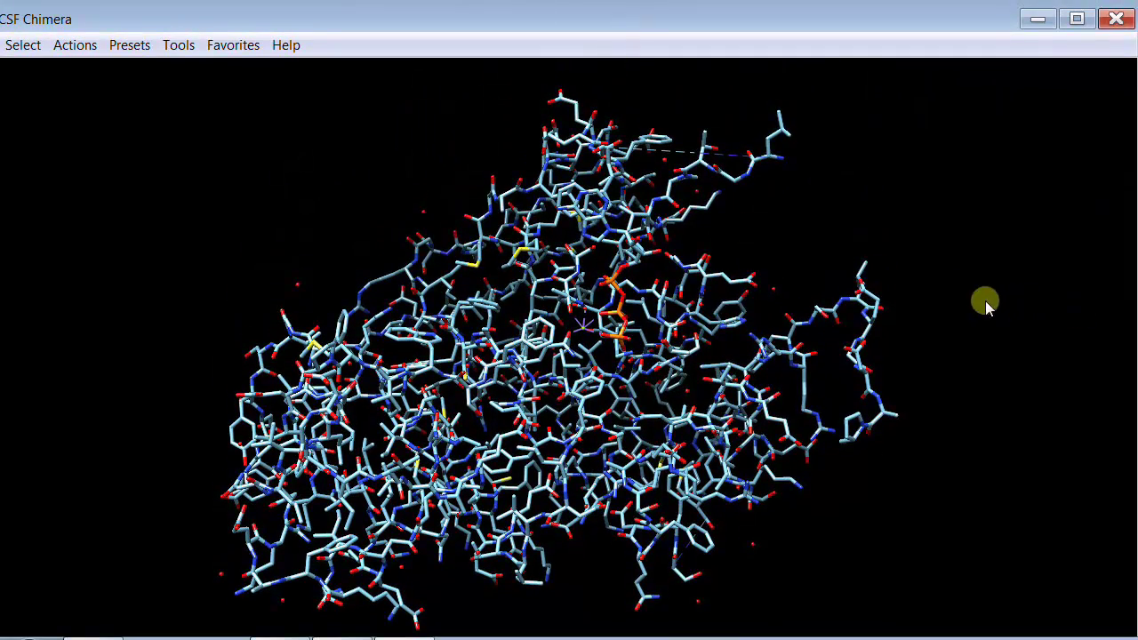
- Rotate the 2BBO stick model, including its bound ATP, to view it from several sides
{"action": "mouse_move", "coordinate": [971, 300]}
{"action": "left_mouse_down"}
{"action": "mouse_move", "coordinate": [676, 373]}
{"action": "mouse_move", "coordinate": [465, 285]}
{"action": "mouse_move", "coordinate": [645, 424]}
{"action": "mouse_move", "coordinate": [869, 376]}
{"action": "mouse_move", "coordinate": [528, 233]}
{"action": "mouse_move", "coordinate": [580, 399]}
{"action": "mouse_move", "coordinate": [569, 389]}
{"action": "mouse_move", "coordinate": [610, 386]}
{"action": "mouse_move", "coordinate": [220, 193]}
{"action": "mouse_move", "coordinate": [620, 330]}
{"action": "mouse_move", "coordinate": [650, 381]}
{"action": "mouse_move", "coordinate": [488, 234]}
{"action": "mouse_move", "coordinate": [345, 211]}
{"action": "mouse_move", "coordinate": [747, 366]}
{"action": "mouse_move", "coordinate": [521, 297]}
{"action": "mouse_move", "coordinate": [414, 231]}
{"action": "mouse_move", "coordinate": [642, 430]}
{"action": "mouse_move", "coordinate": [681, 368]}
{"action": "mouse_move", "coordinate": [694, 183]}
{"action": "mouse_move", "coordinate": [564, 163]}
{"action": "mouse_move", "coordinate": [583, 286]}
{"action": "left_mouse_up"}
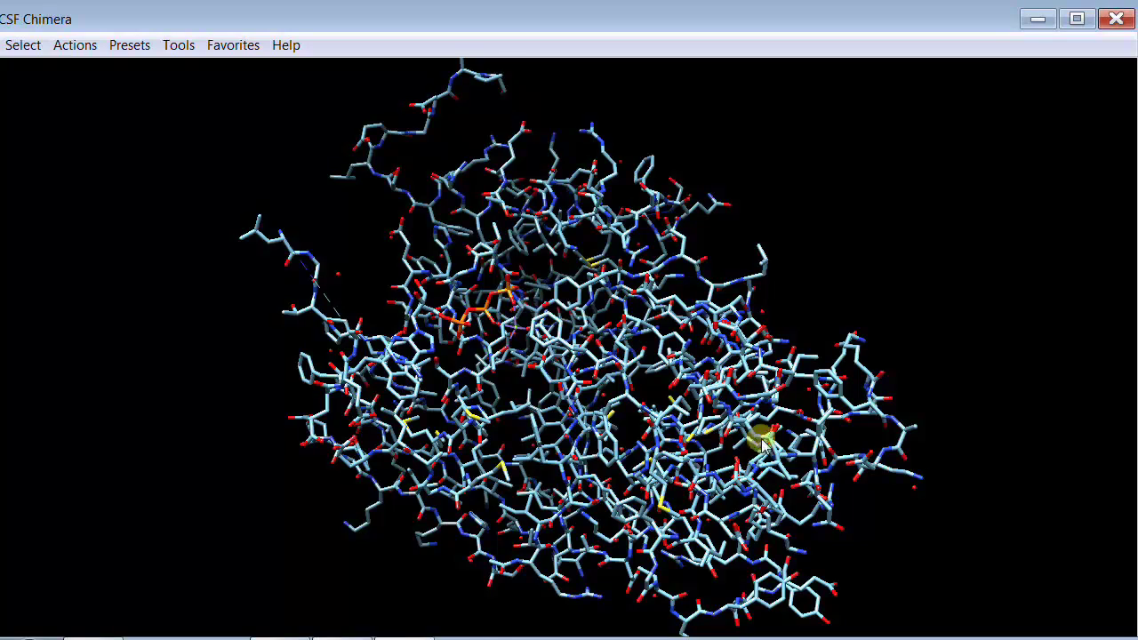
{"action": "mouse_move", "coordinate": [756, 436]}
{"action": "left_mouse_down"}
{"action": "mouse_move", "coordinate": [711, 272]}
{"action": "mouse_move", "coordinate": [787, 246]}
{"action": "mouse_move", "coordinate": [576, 337]}
{"action": "left_mouse_up"}
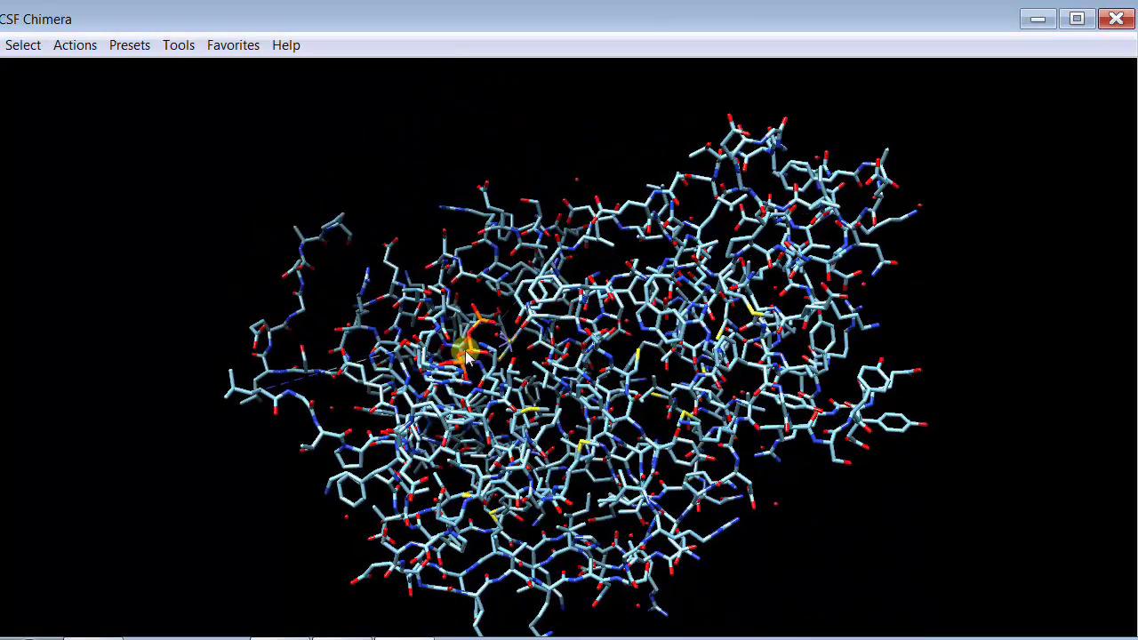
{"action": "mouse_move", "coordinate": [465, 352]}
{"action": "left_mouse_down"}
{"action": "mouse_move", "coordinate": [538, 482]}
{"action": "mouse_move", "coordinate": [592, 427]}
{"action": "mouse_move", "coordinate": [604, 364]}
{"action": "mouse_move", "coordinate": [780, 373]}
{"action": "left_mouse_up"}
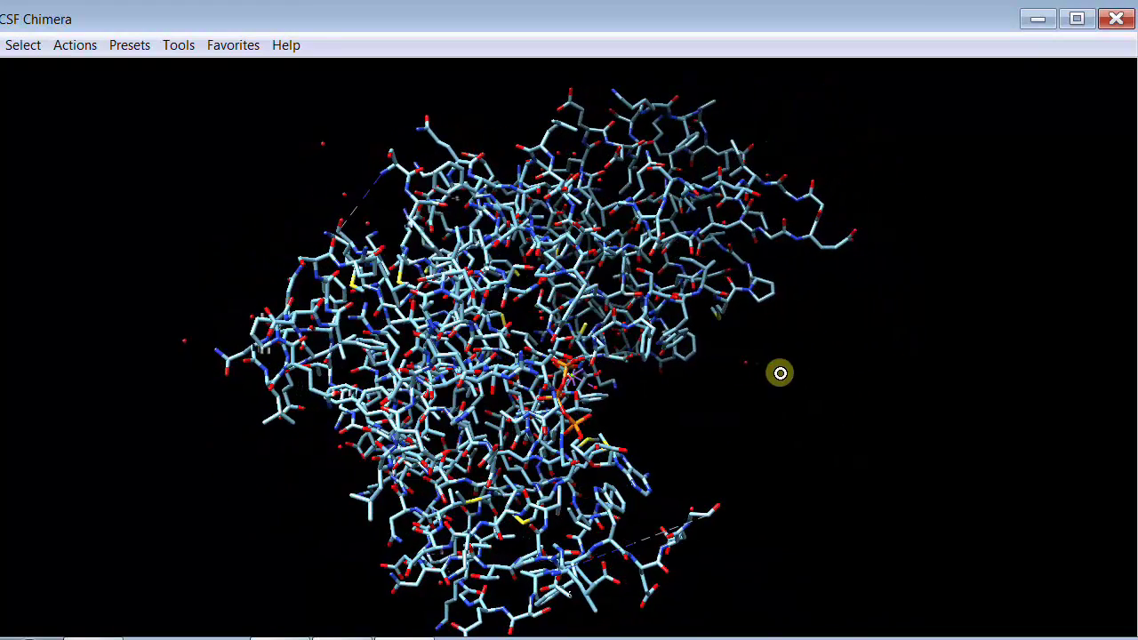